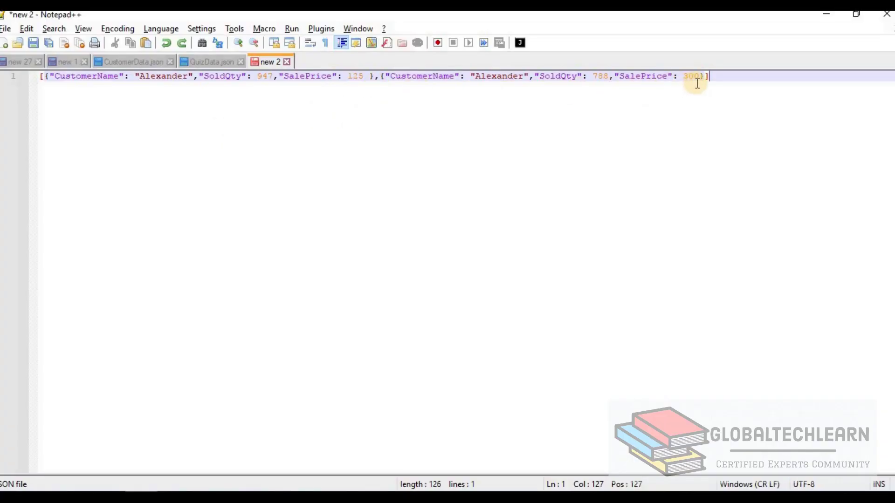
Examine the CustomerName, SoldQty and SalePrice keys in the first object of the single-line JSON.
double_click(96, 77)
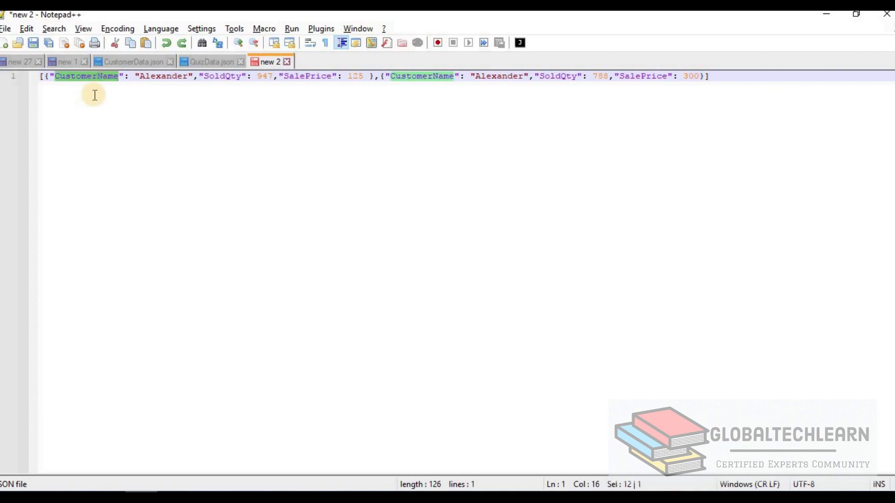
click(204, 79)
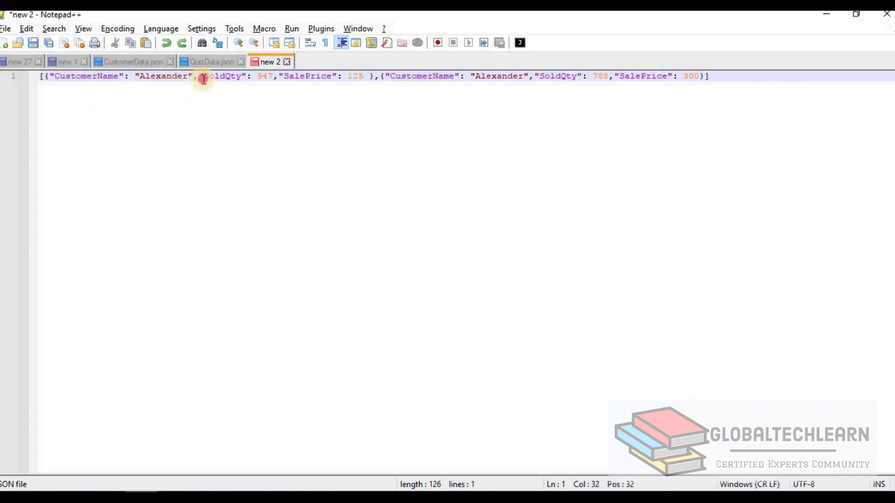
double_click(228, 77)
click(303, 79)
double_click(304, 81)
Show the entire JSON text as a tree in the JSTool JSON viewer and expand objects [0] and [1].
click(761, 75)
drag(654, 75, 35, 57)
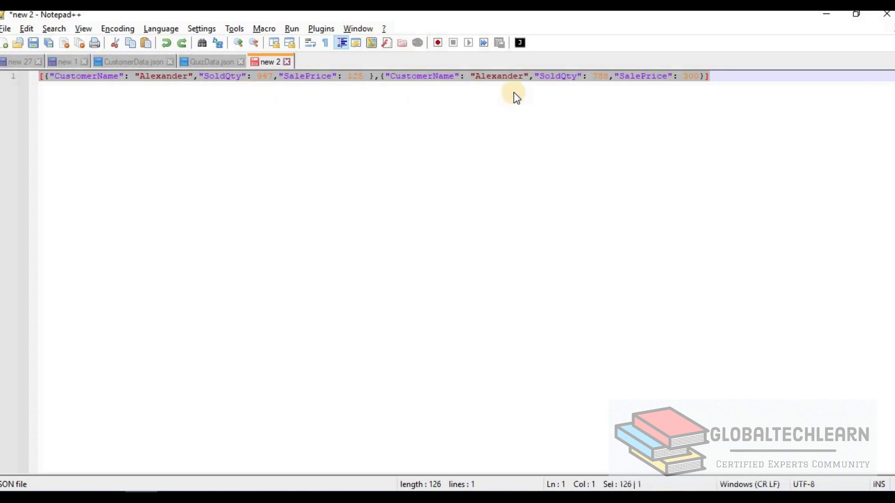
click(522, 45)
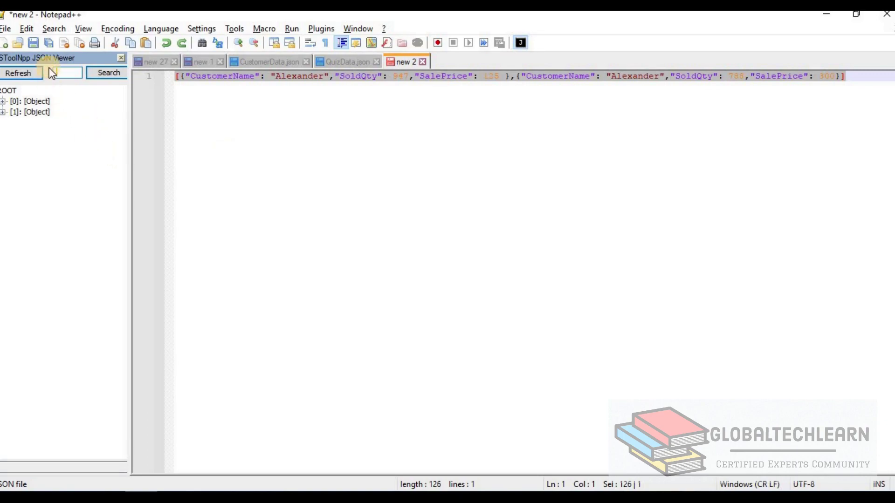
click(3, 101)
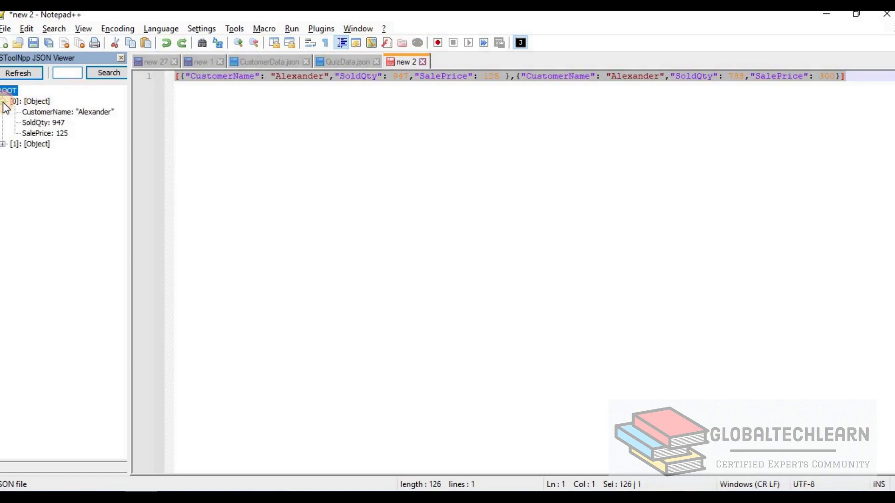
click(4, 145)
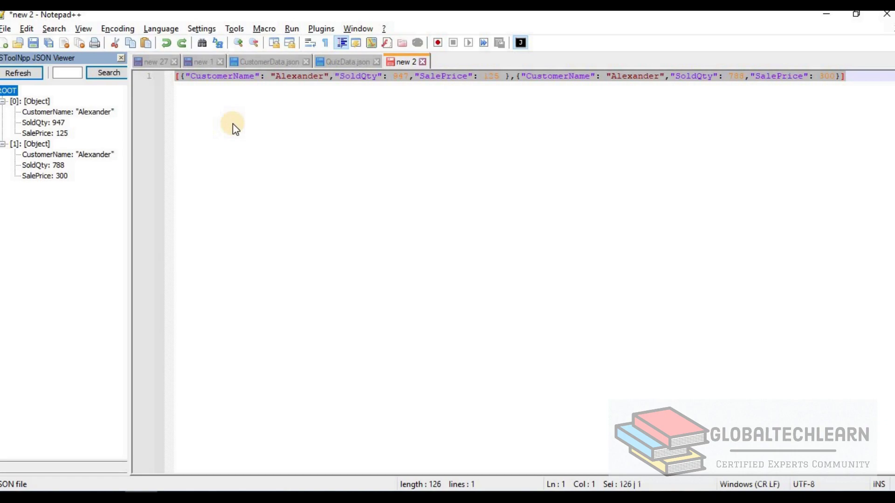
Match the tree's objects to the JSON text by examining the opening and closing curly braces of both objects.
click(29, 103)
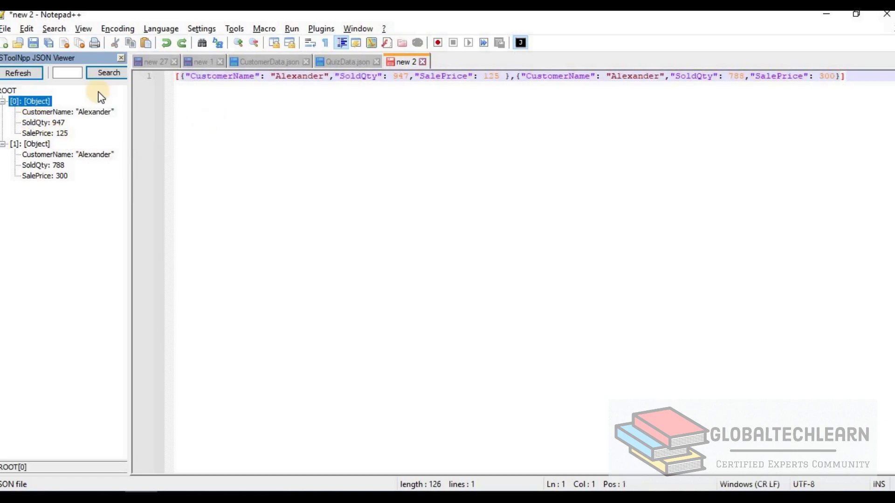
click(185, 78)
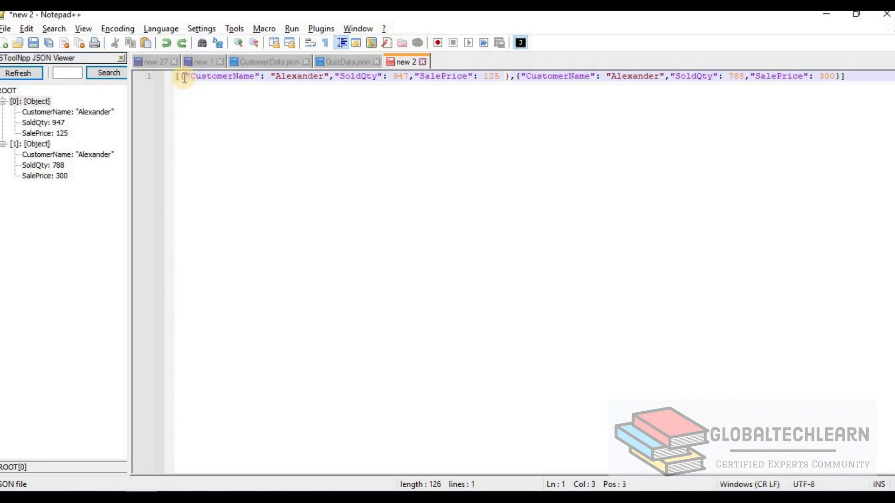
key(shift+Left)
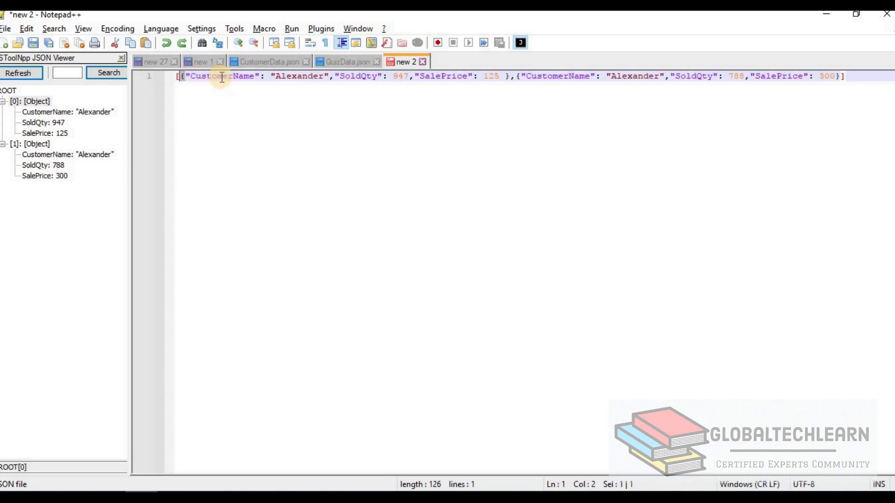
click(507, 77)
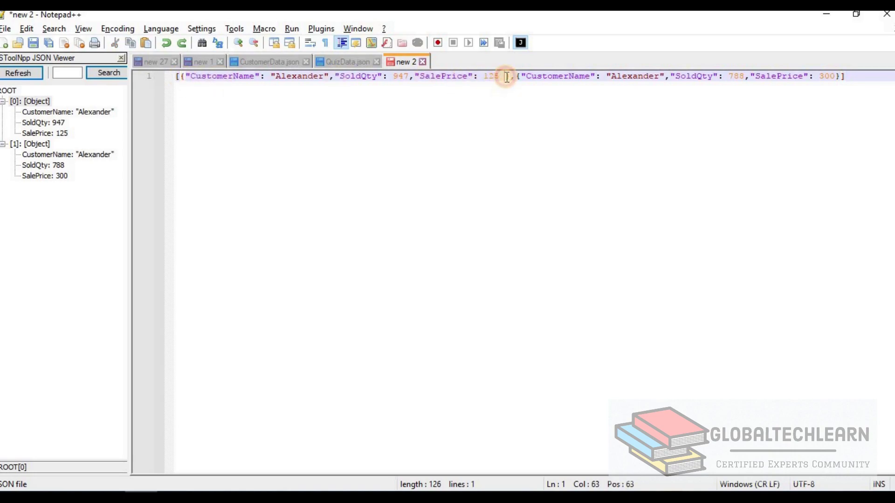
click(521, 77)
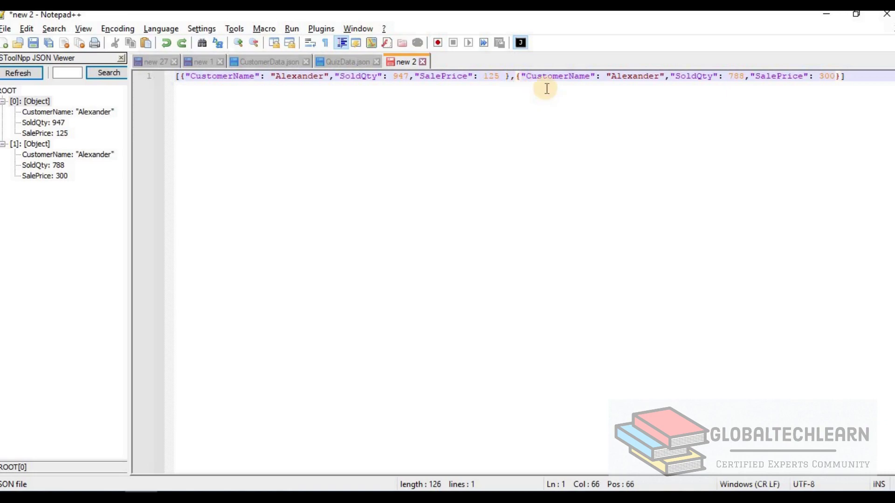
drag(841, 77, 835, 77)
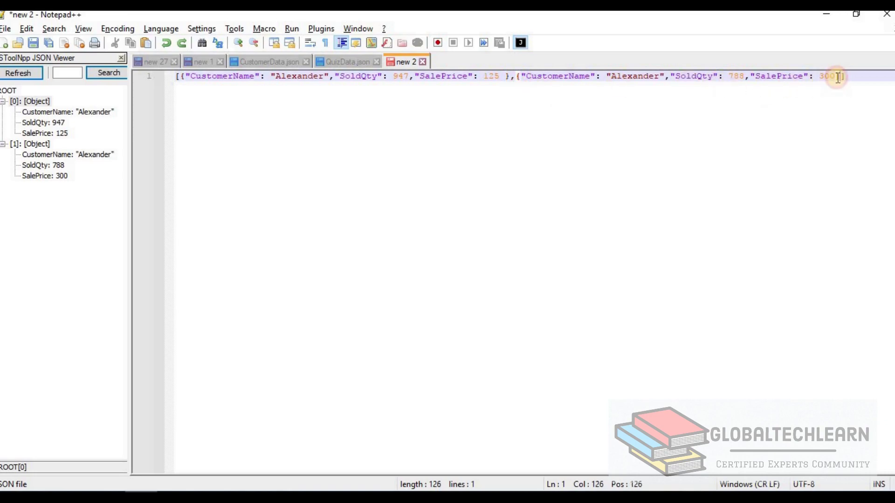
Inspect the CustomerName, SoldQty and SalePrice entries of both objects in the JSON tree.
click(33, 112)
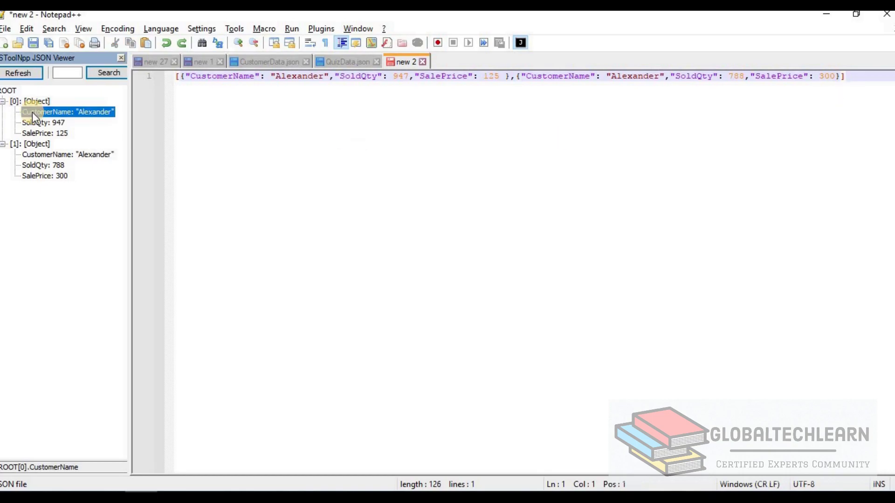
click(45, 123)
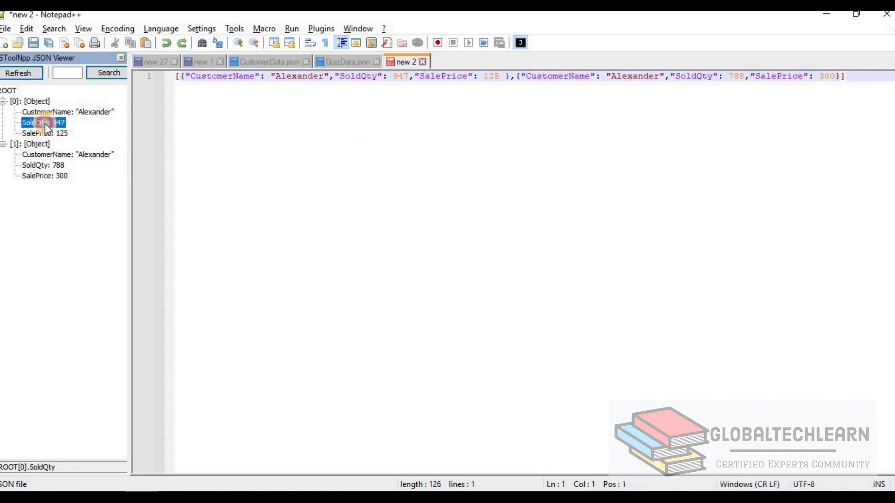
click(43, 134)
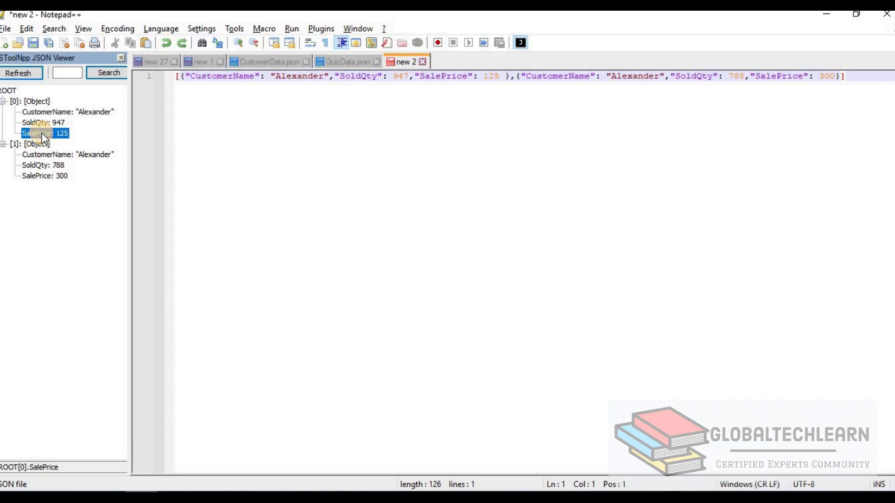
click(43, 155)
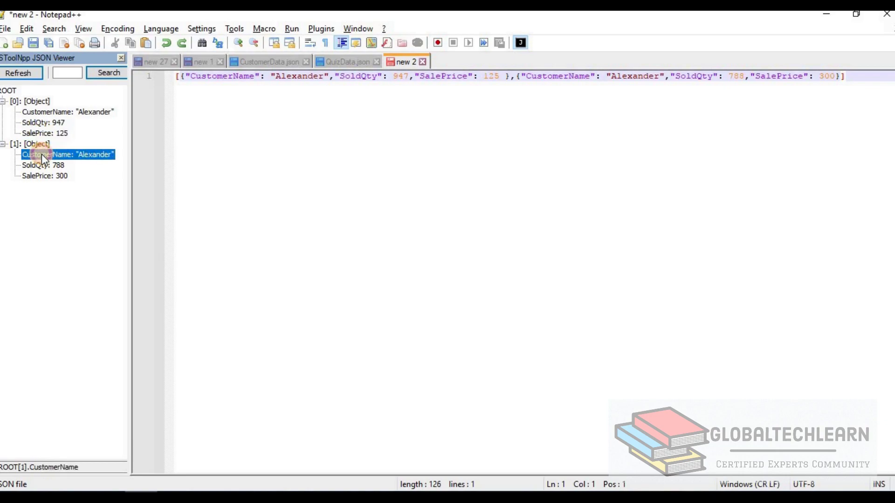
click(41, 165)
click(41, 176)
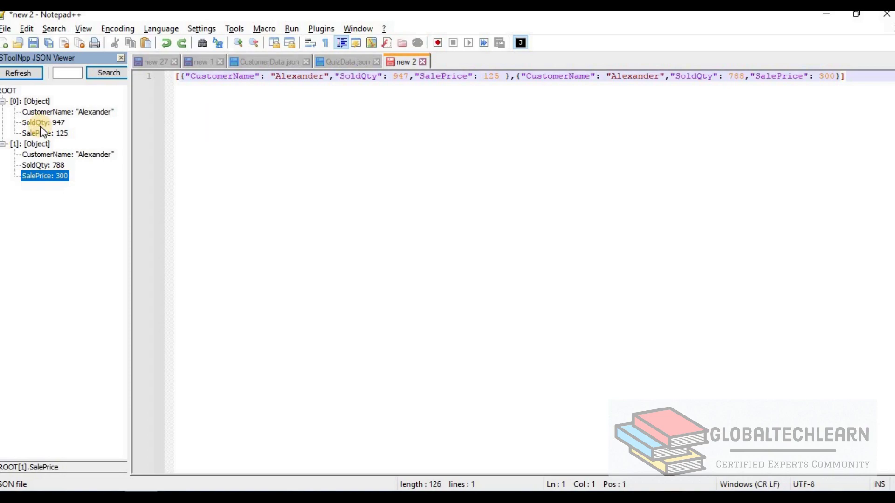
click(340, 96)
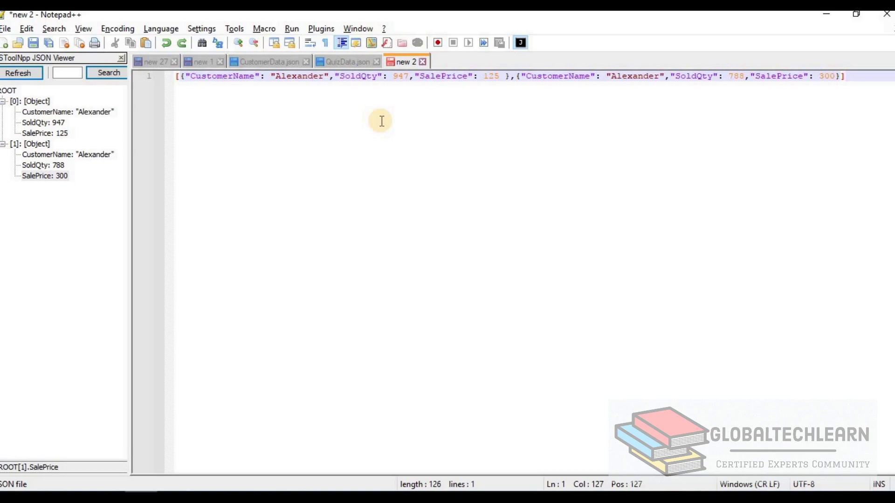
Format the entire JSON text with the JSON Viewer plugin's Format JSON command.
key(ctrl+a)
click(326, 29)
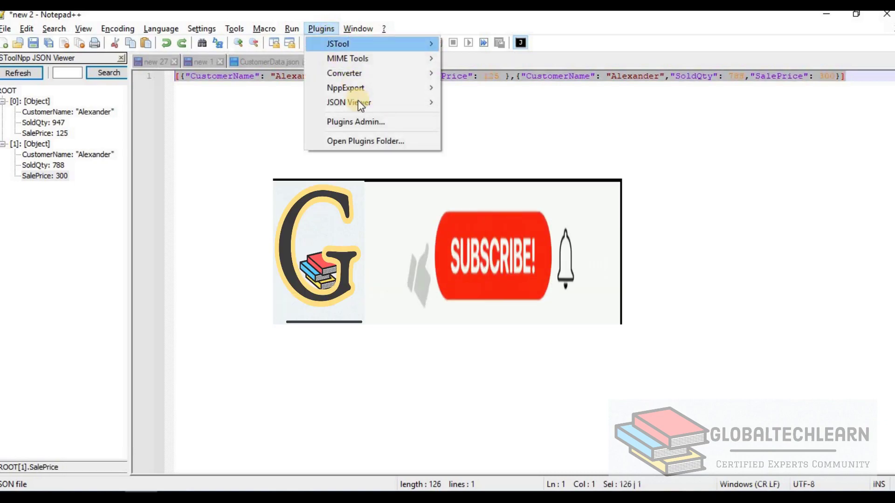
mouse_move(362, 104)
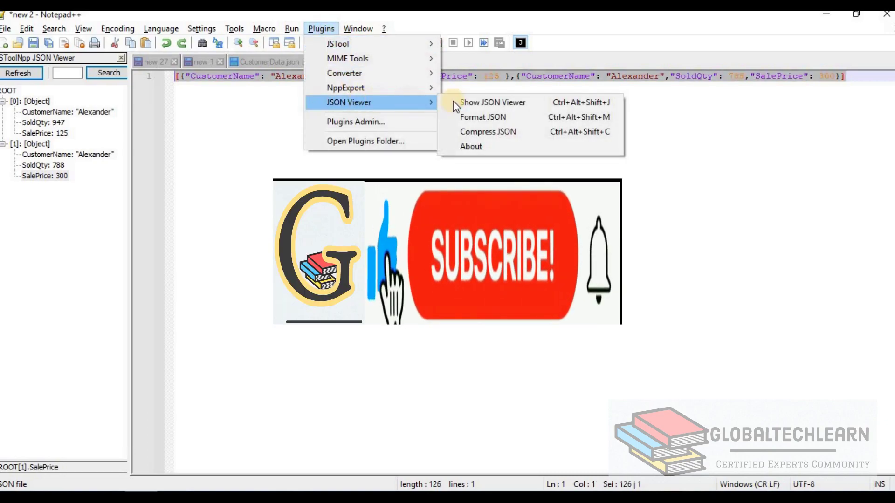
click(486, 116)
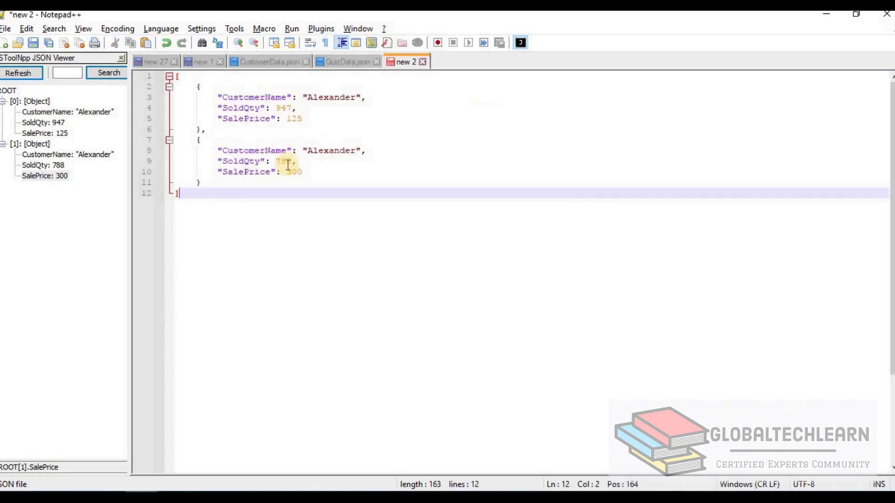
Examine the opening and closing curly braces that delimit each object in the formatted JSON.
click(250, 108)
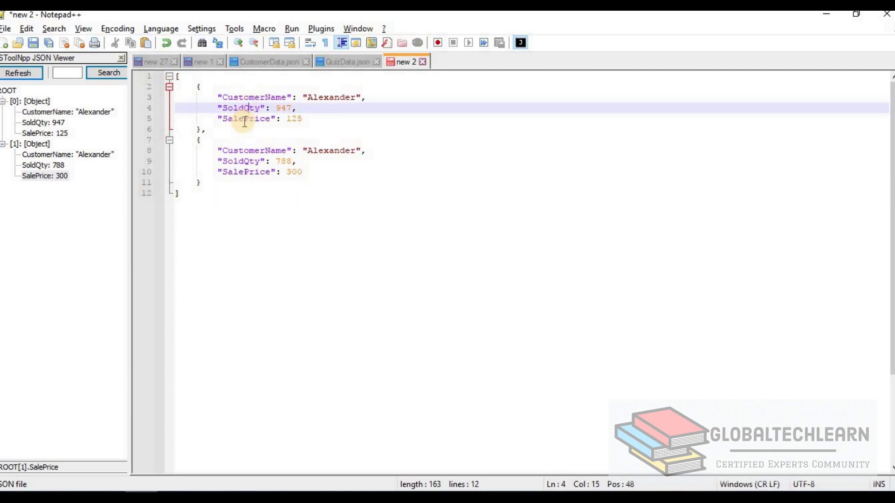
click(198, 87)
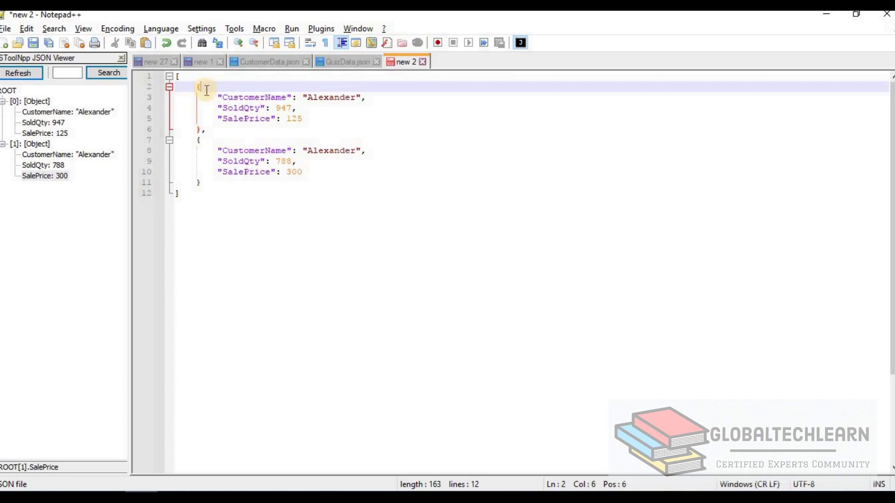
drag(202, 130, 197, 130)
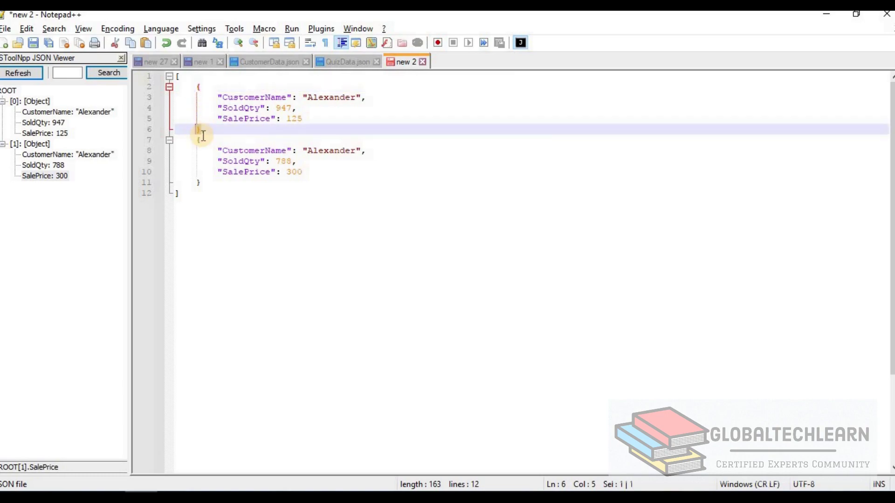
click(199, 140)
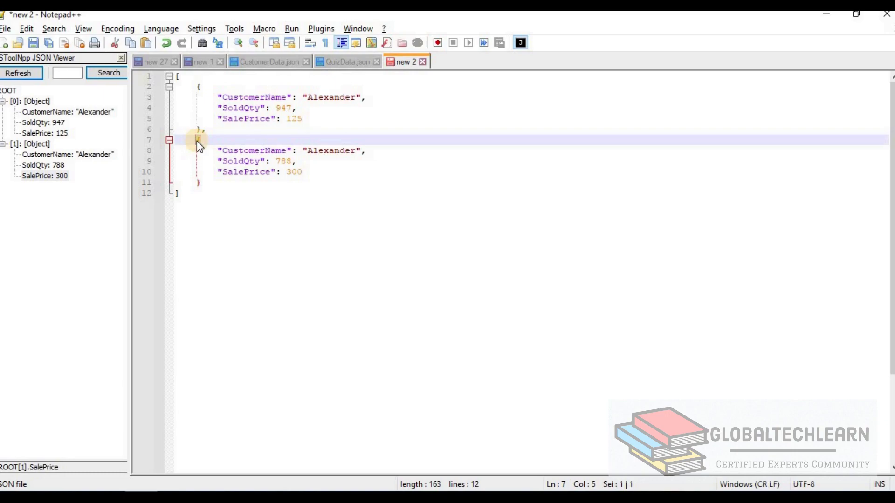
click(199, 184)
drag(199, 184, 197, 184)
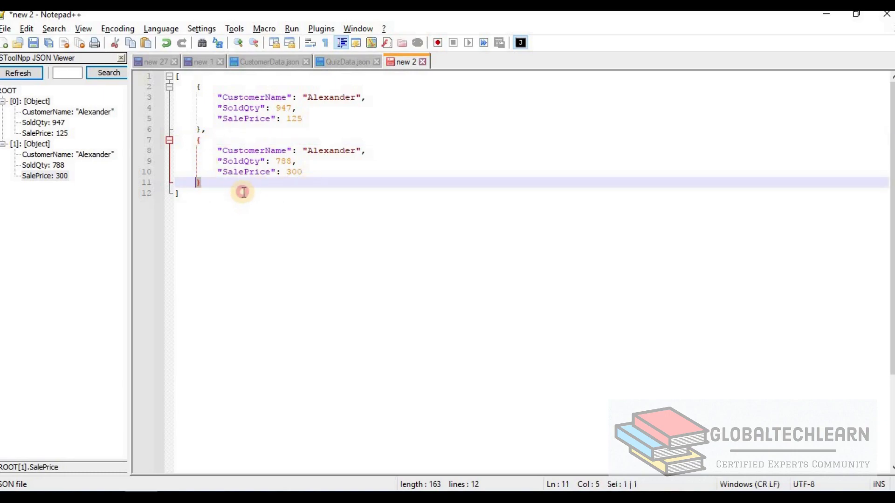
click(241, 191)
Examine how the array's square brackets enclose the two objects and their fields in the formatted JSON.
drag(195, 86, 206, 130)
shift+click(214, 183)
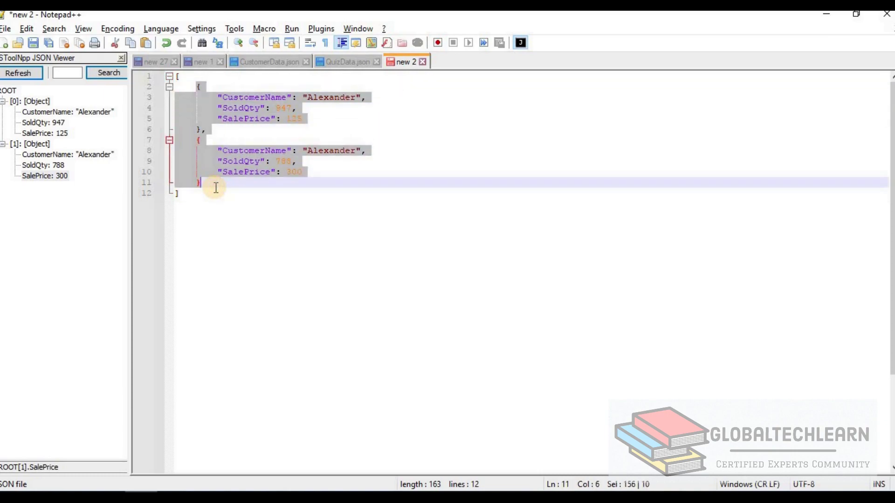
click(189, 200)
drag(190, 201, 169, 140)
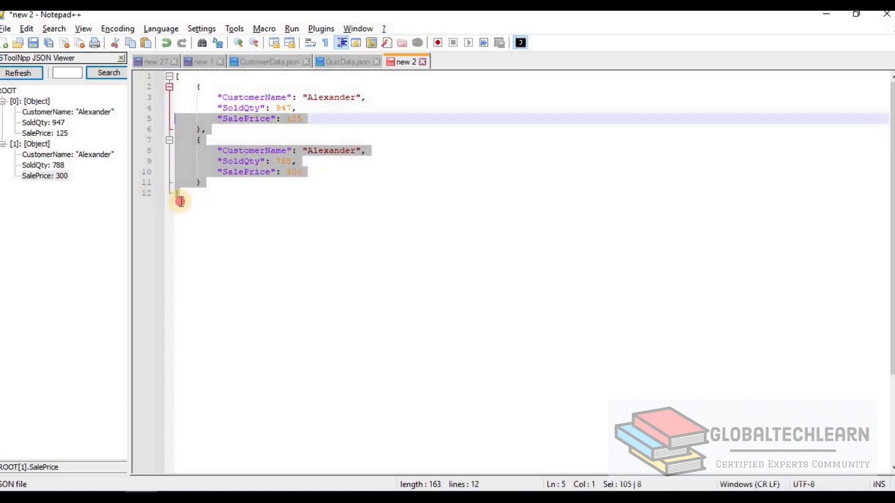
click(182, 195)
drag(178, 86, 171, 78)
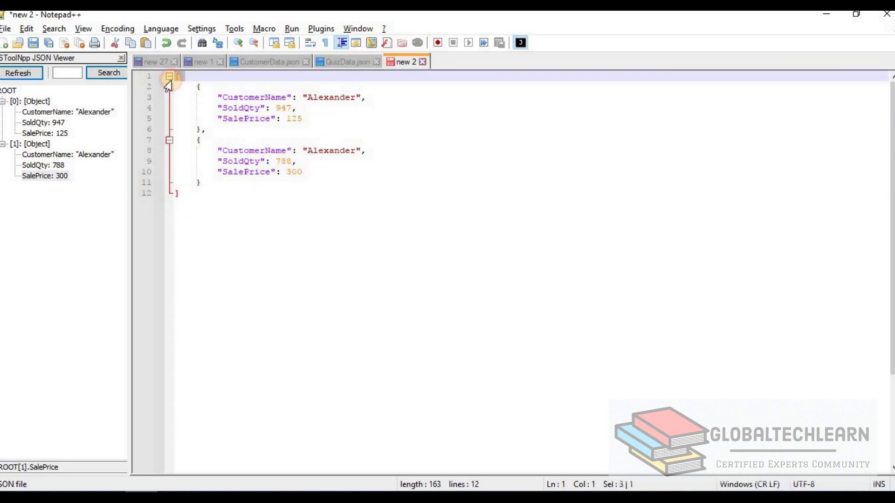
click(222, 97)
click(223, 161)
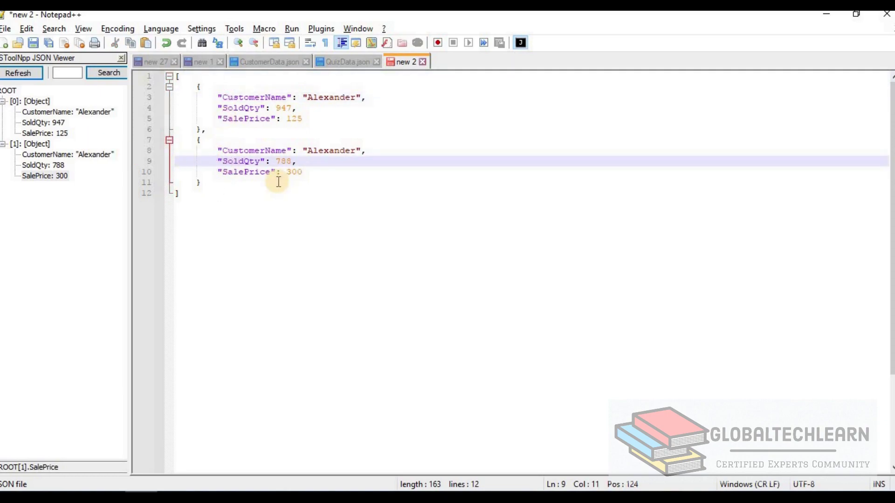
Select all the formatted JSON text, and open the Json Parser Online site in Chrome from a Google search for "json parser".
key(ctrl+a)
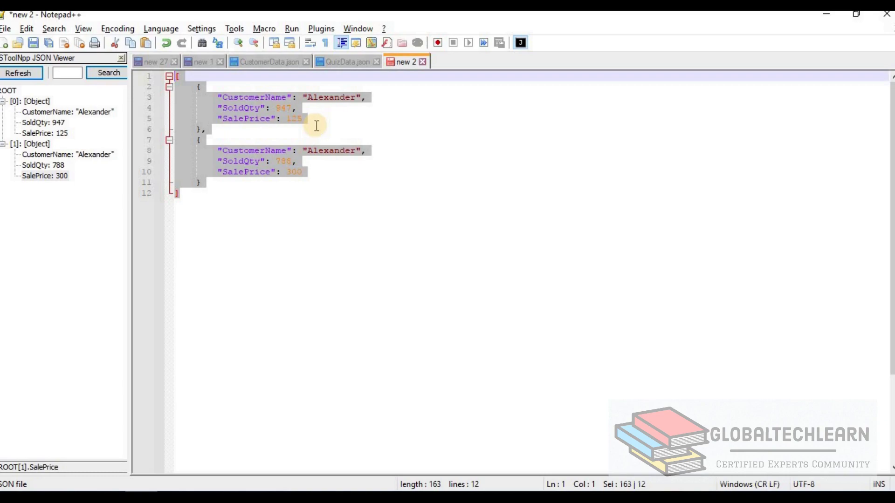
key(ctrl+alt+m)
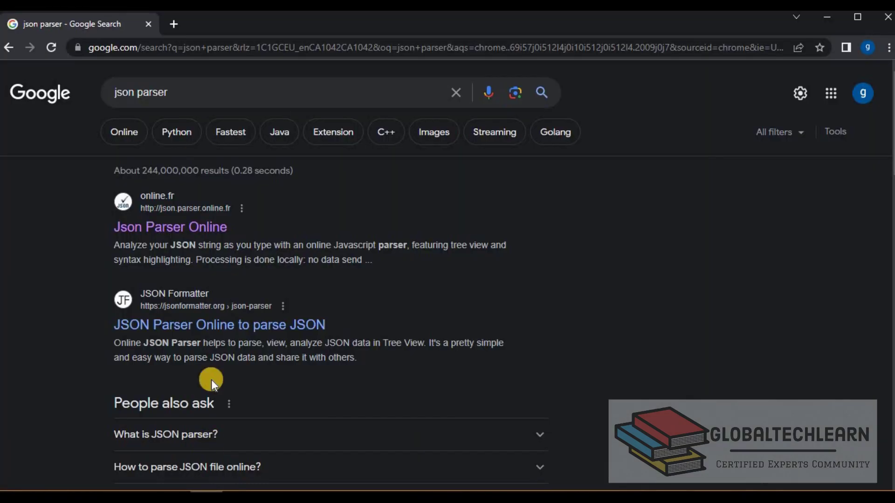
click(201, 93)
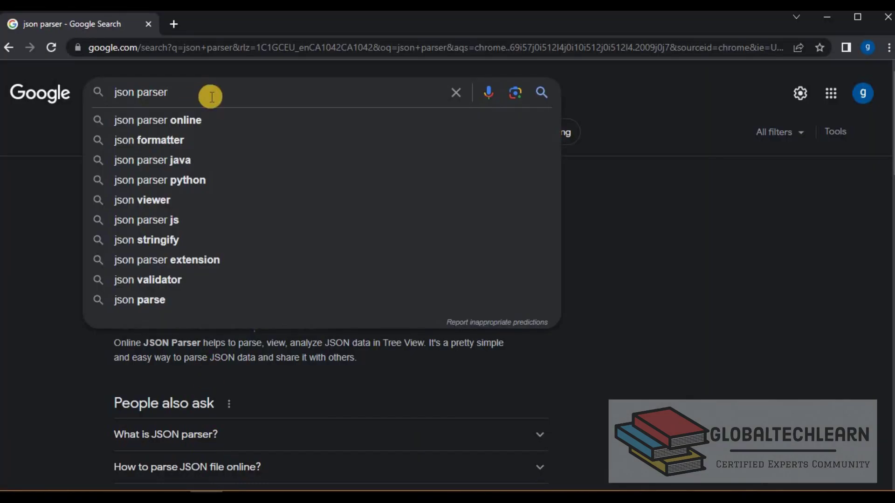
key(Return)
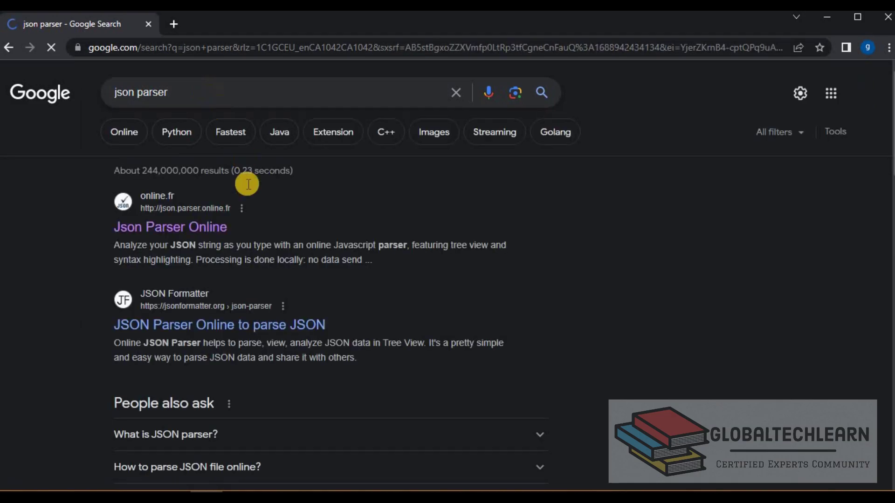
click(200, 226)
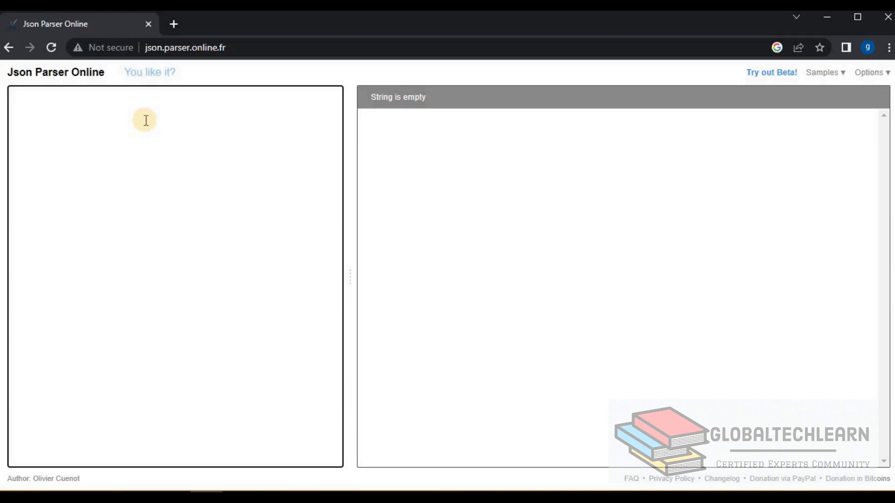
Paste the copied two-object customer JSON into the online parser, and collapse and re-expand the first object in the string parse result.
text([{"CustomerName": "Alexander","SoldQty": 947,"SalePrice": 125 }, {"CustomerName": "Alexander","SoldQty": 788,"SalePrice": 300}])
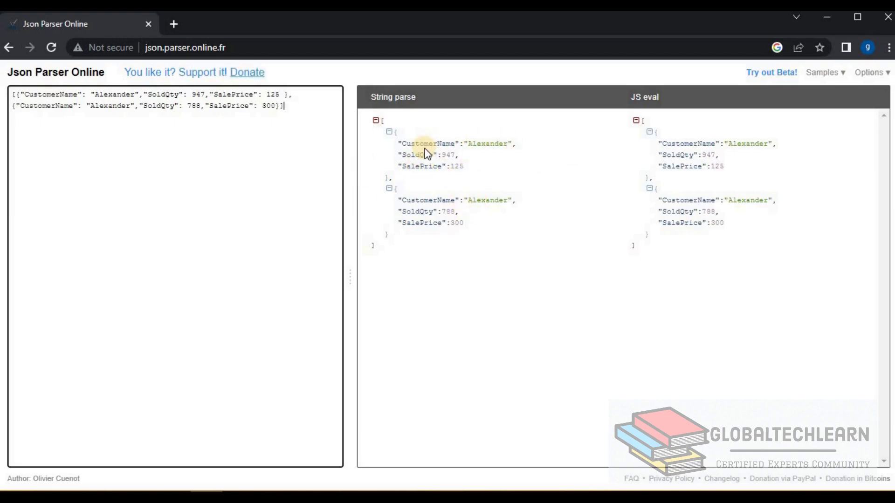
click(389, 132)
click(389, 132)
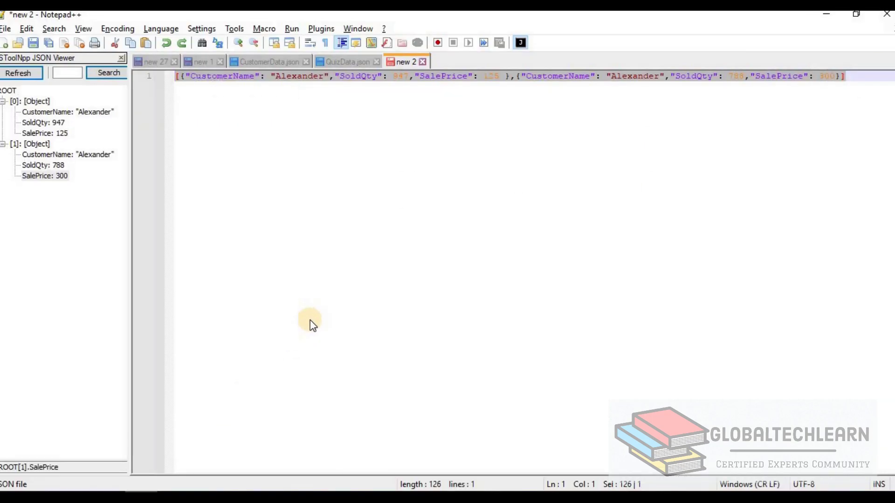
click(826, 14)
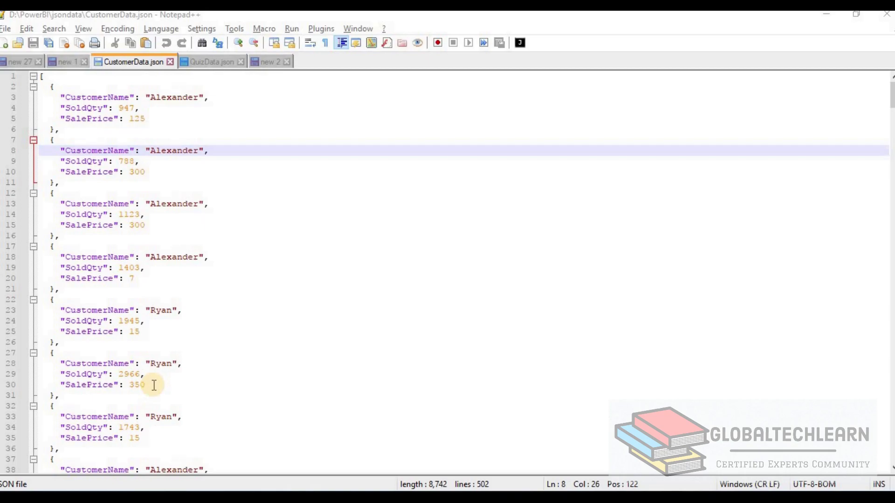
In Notepad++, show the JSON Viewer tree for CustomerData.json and expand its first object, [0].
click(91, 151)
click(118, 119)
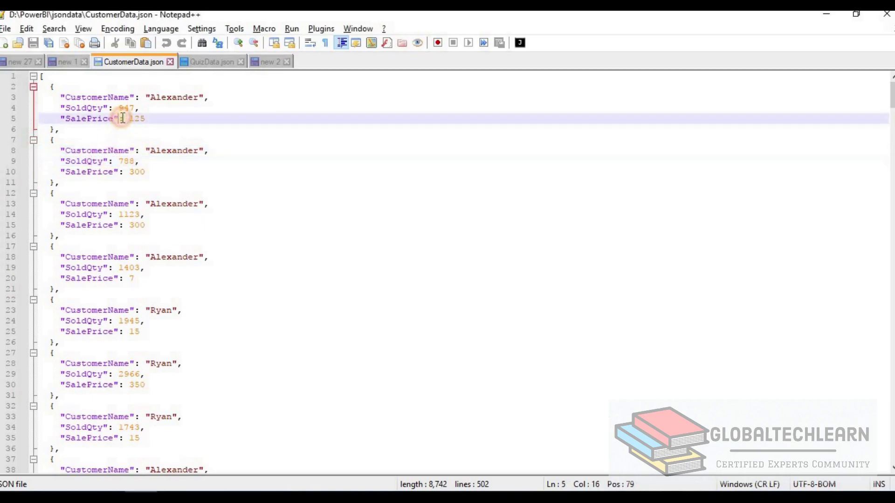
click(520, 43)
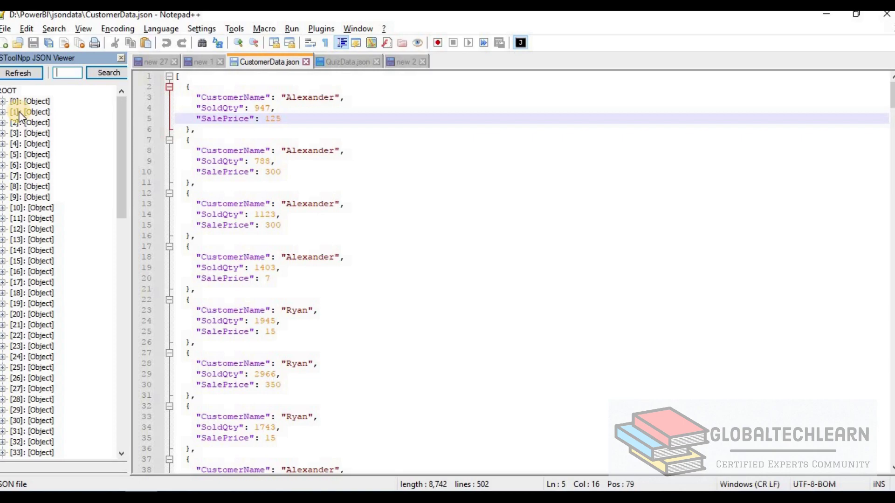
click(11, 89)
click(3, 101)
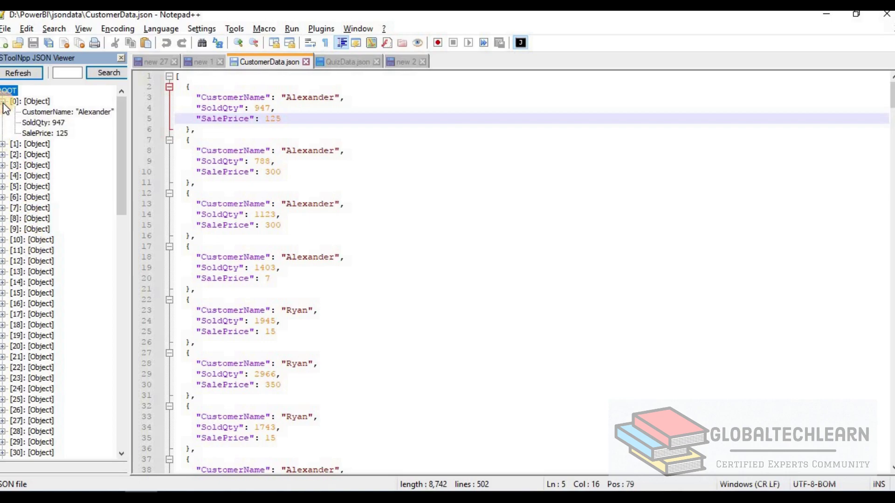
Compare the fields of objects [0] and [1] in the JSON tree with their lines in the CustomerData.json text.
click(44, 112)
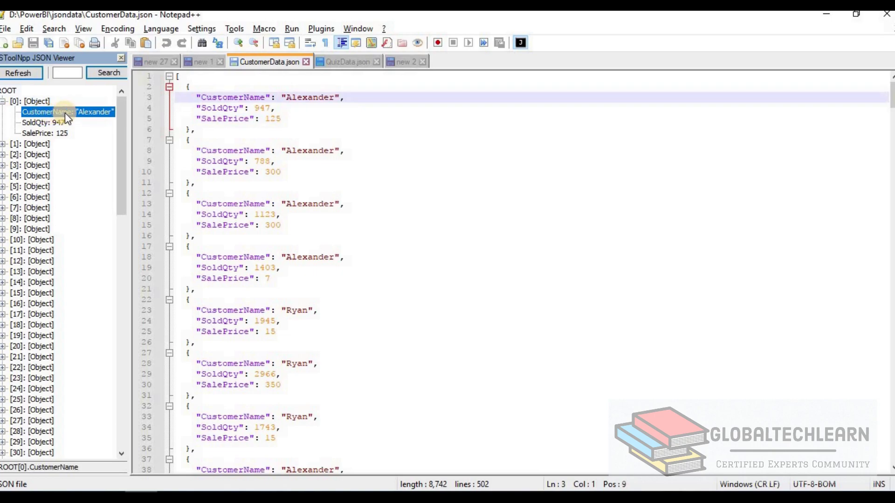
click(41, 124)
click(40, 133)
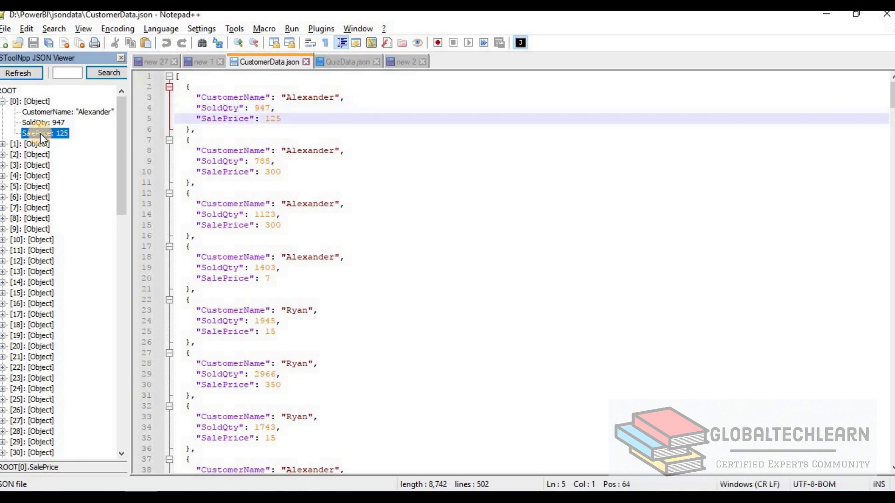
click(3, 145)
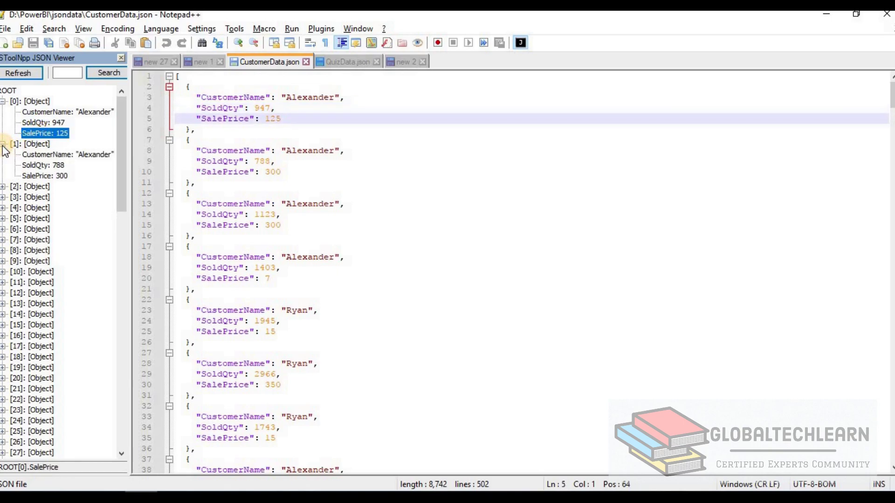
click(52, 156)
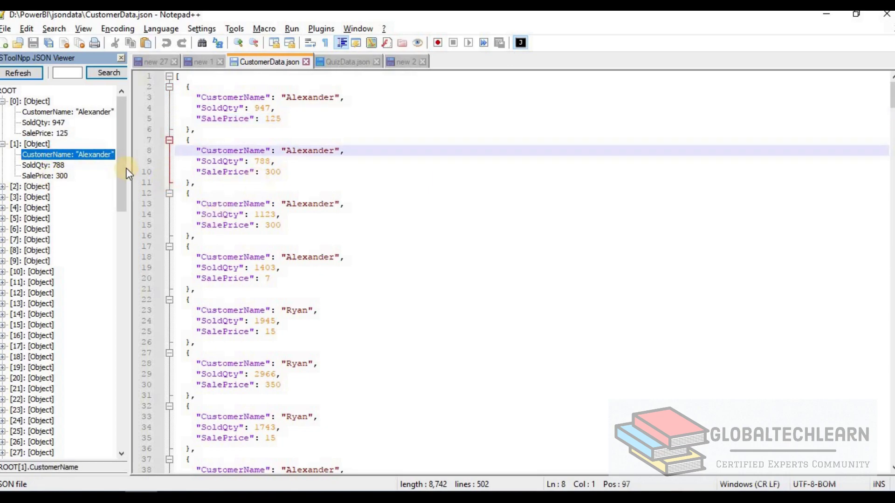
mouse_move(122, 158)
mouse_down()
mouse_move(124, 166)
mouse_move(127, 153)
mouse_move(130, 166)
mouse_move(129, 154)
mouse_up()
click(224, 97)
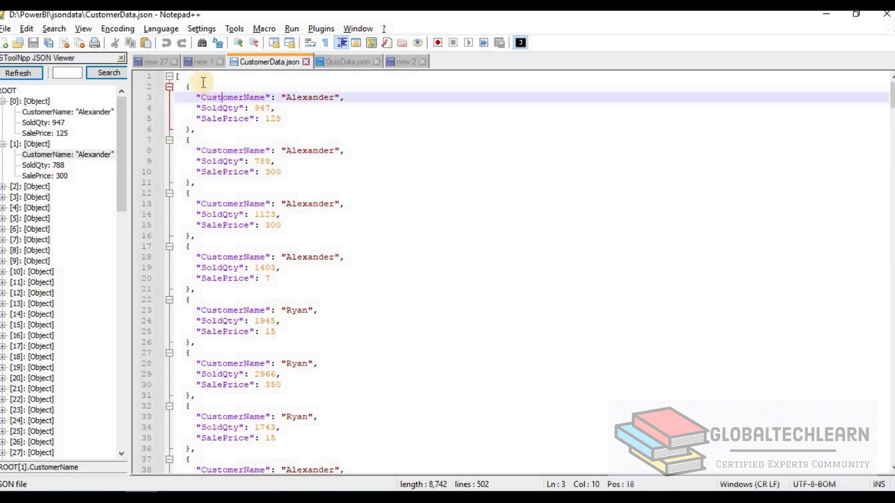
click(192, 77)
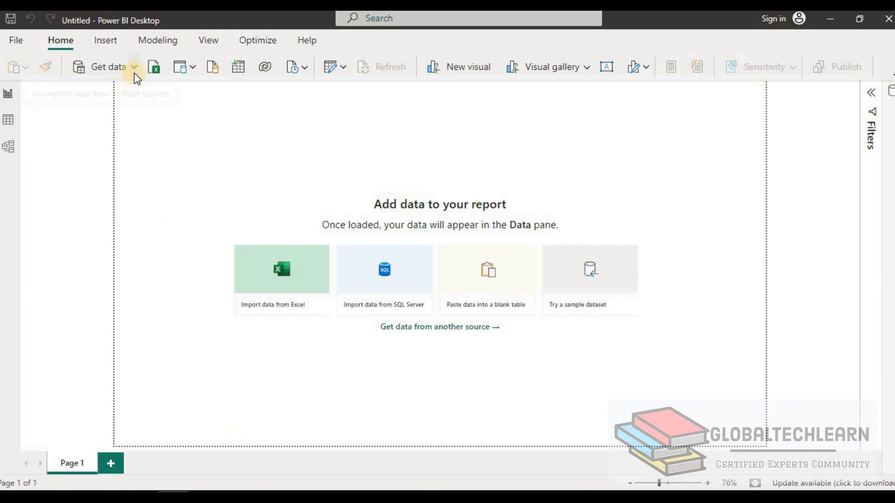
Switch to Power BI Desktop and import CustomerData.json from the jsondata folder with the JSON file connector.
click(111, 70)
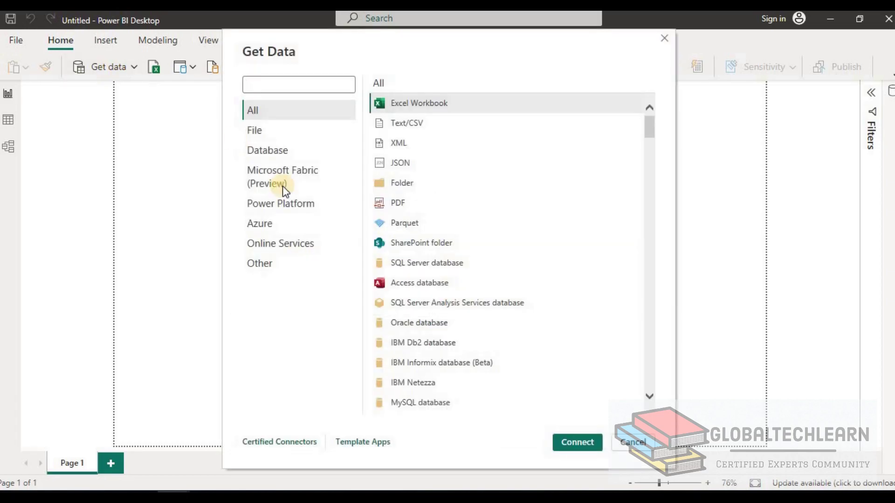
click(262, 128)
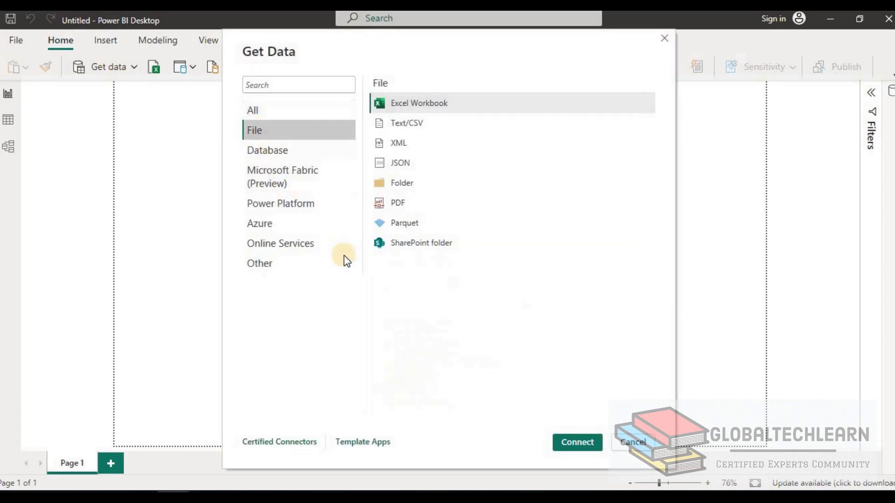
click(403, 172)
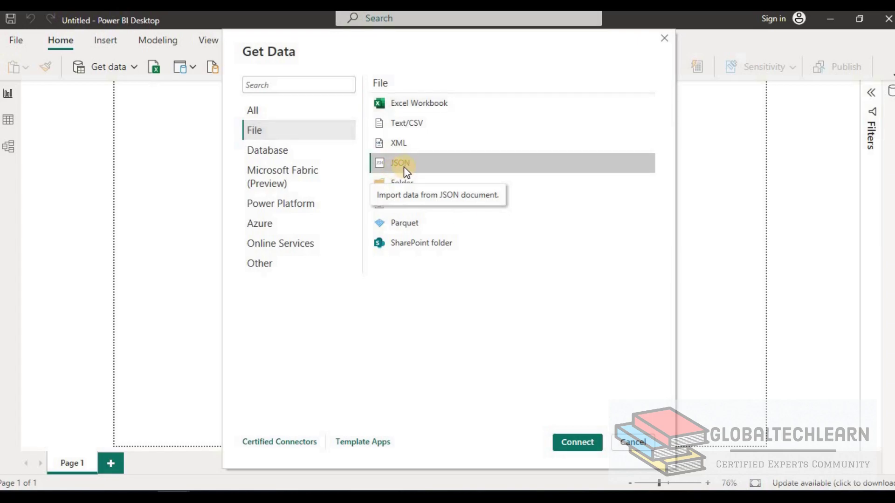
click(580, 440)
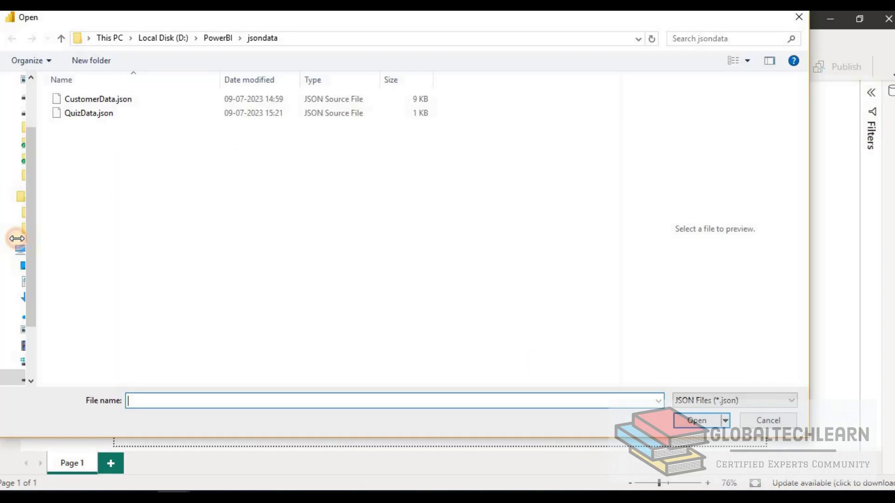
click(94, 99)
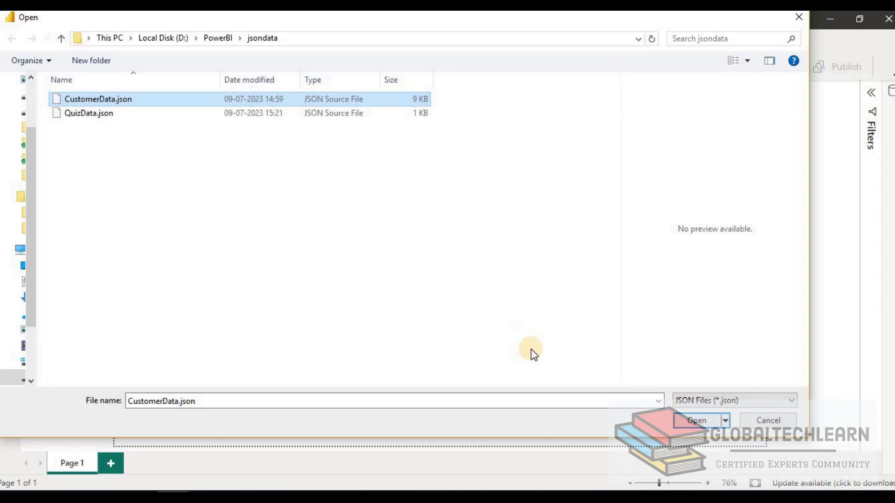
click(706, 422)
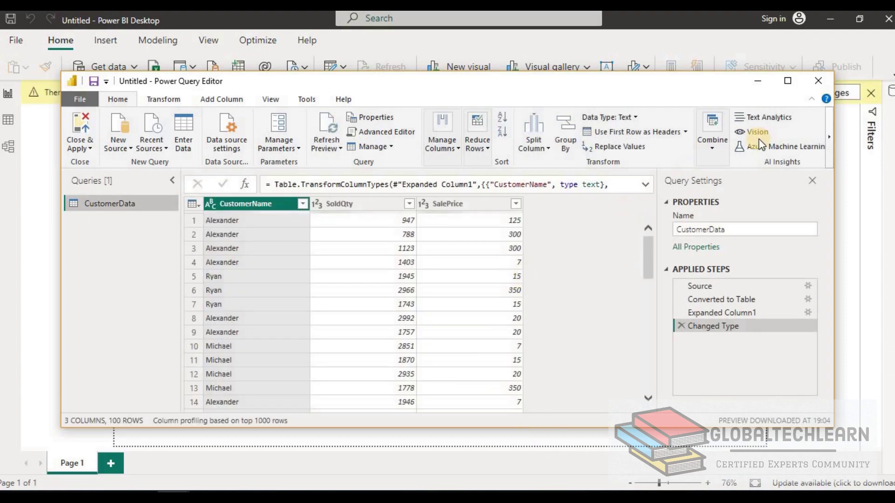
Maximize the Power Query Editor and review the CustomerData query's applied steps, finishing on the Source step.
click(788, 81)
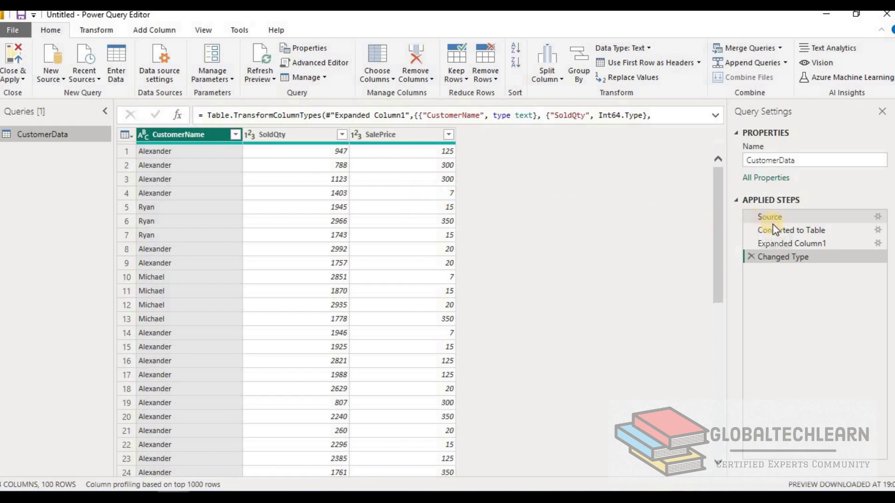
click(789, 231)
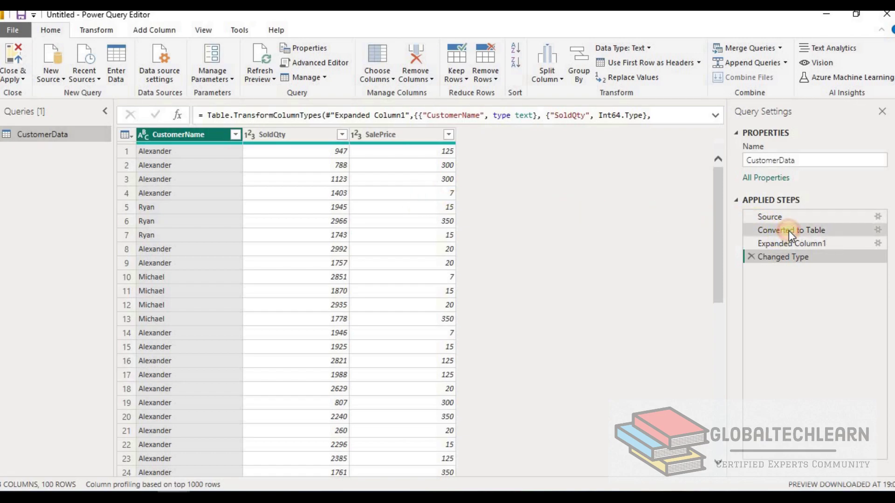
click(791, 243)
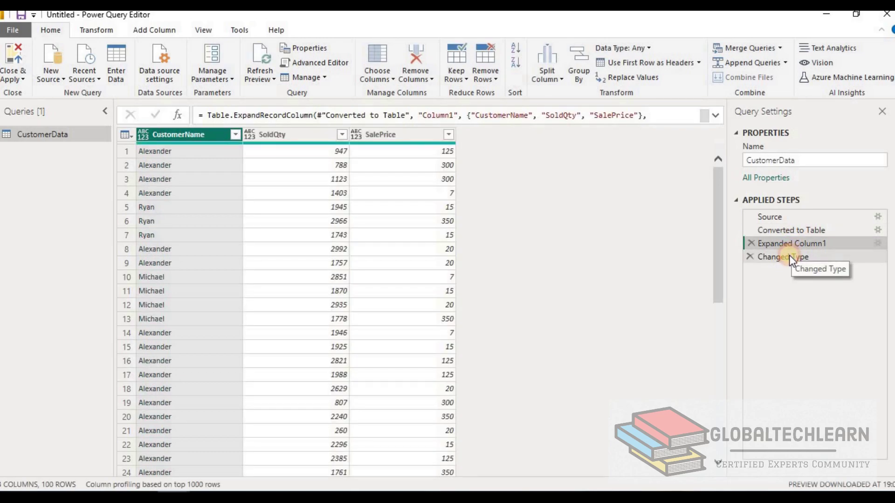
click(790, 256)
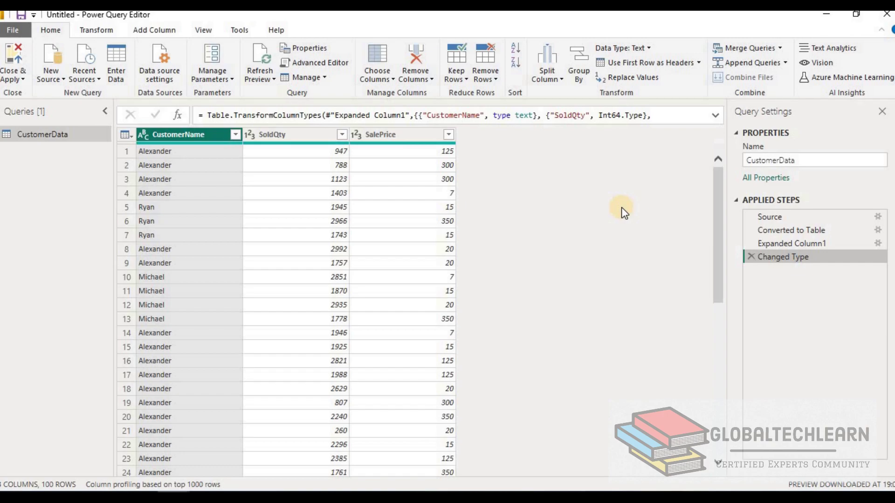
click(790, 217)
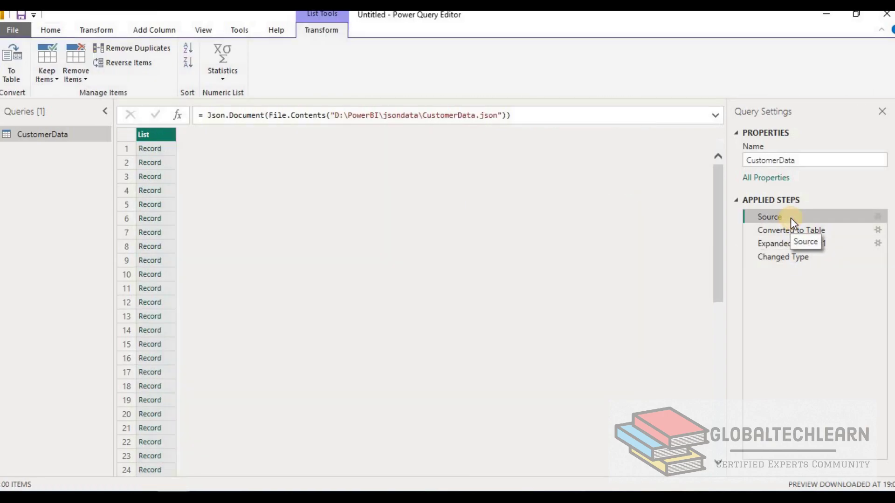
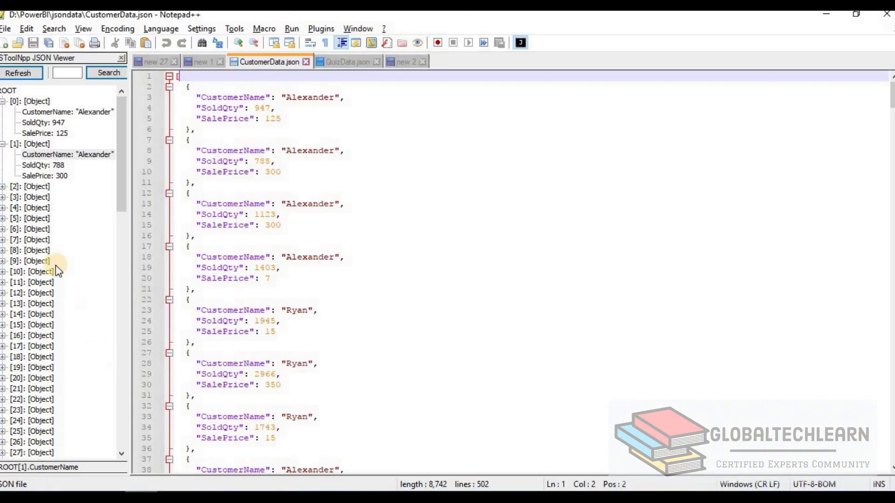
Switch to Notepad++, collapse objects [0] and [1] in the JSON tree, and return to the Power Query Editor.
click(3, 101)
click(2, 101)
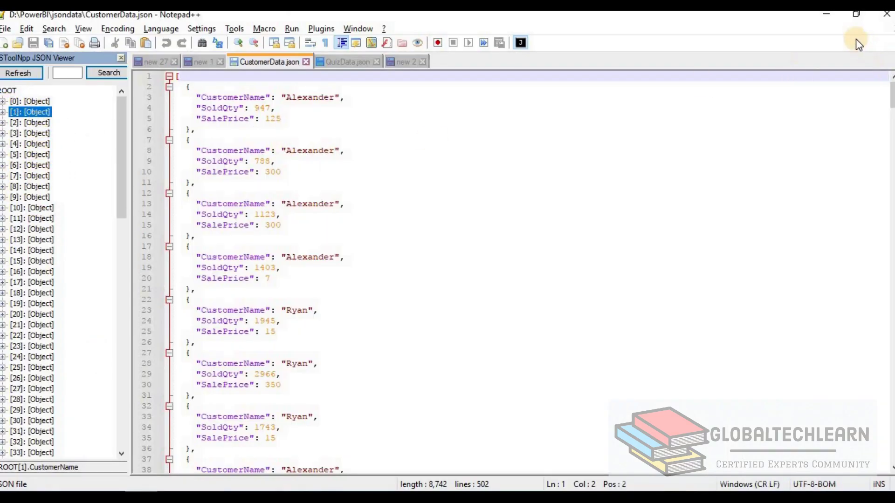
click(827, 13)
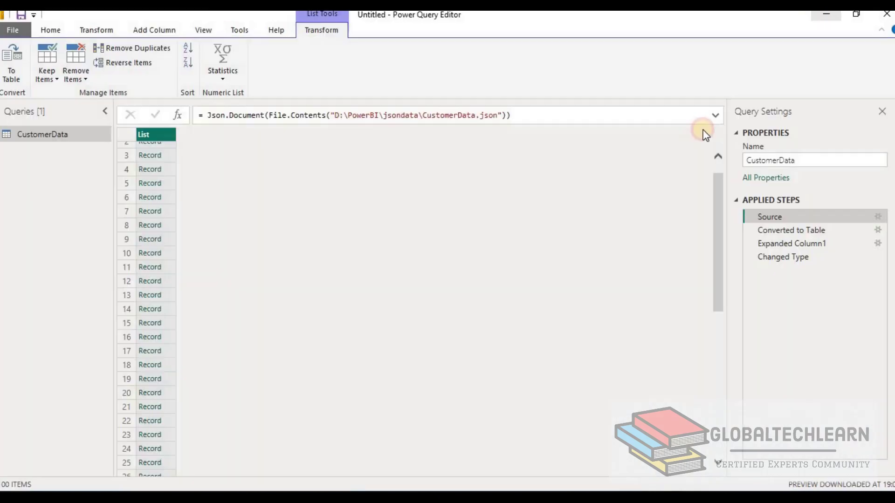
Examine the Converted to Table and Expanded Column1 steps, checking the CustomerName, SoldQty and SalePrice cells in the first rows.
click(795, 227)
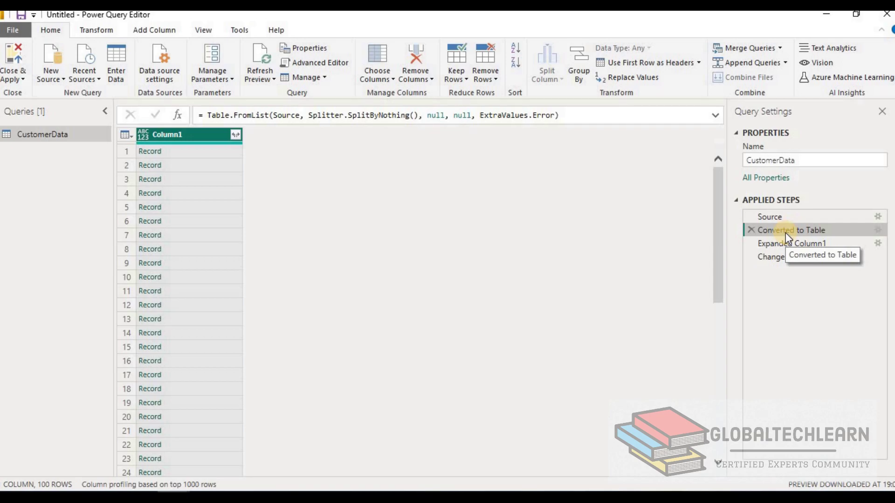
click(807, 245)
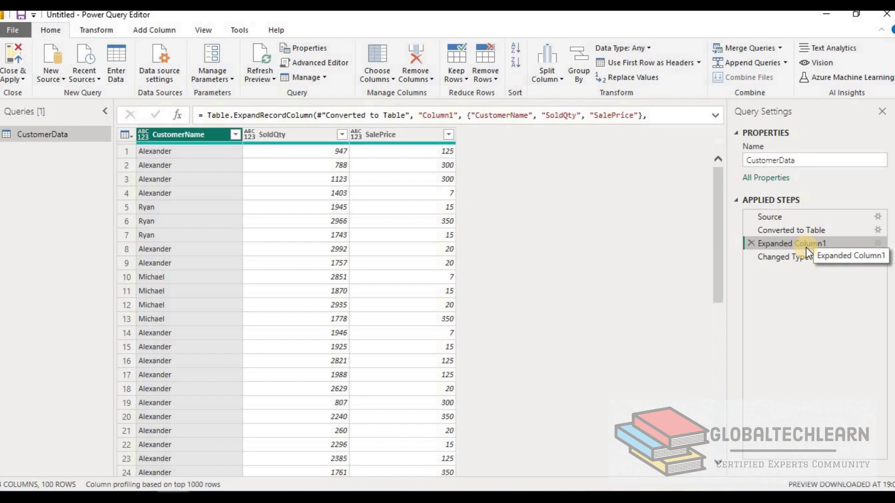
click(206, 164)
click(281, 159)
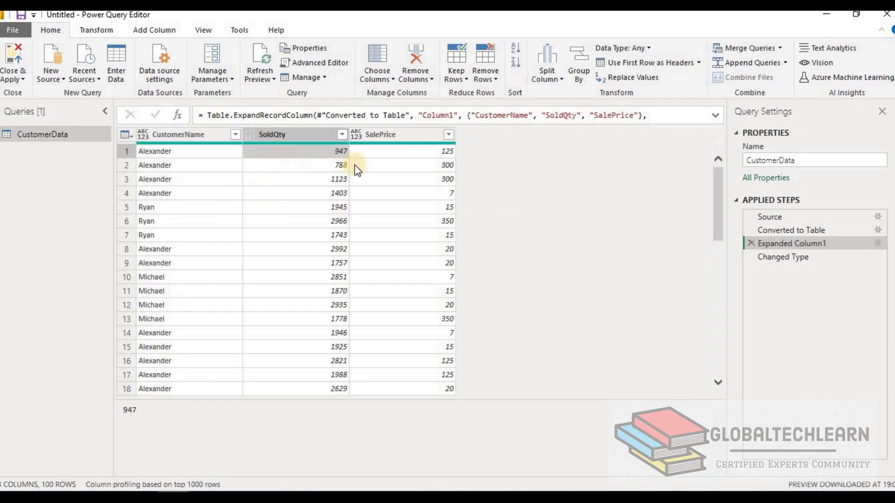
click(382, 166)
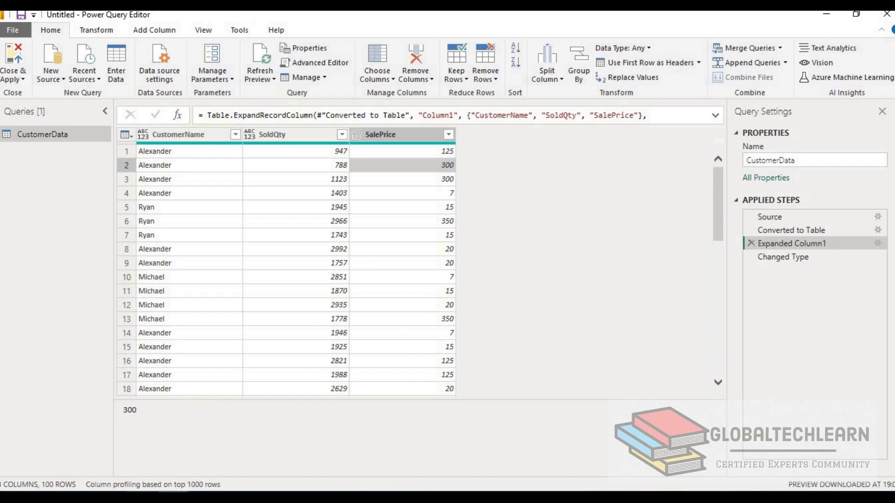
Return to Notepad++, expand object [0] in the JSON tree, and match its CustomerName, SoldQty and SalePrice fields to the text.
click(186, 442)
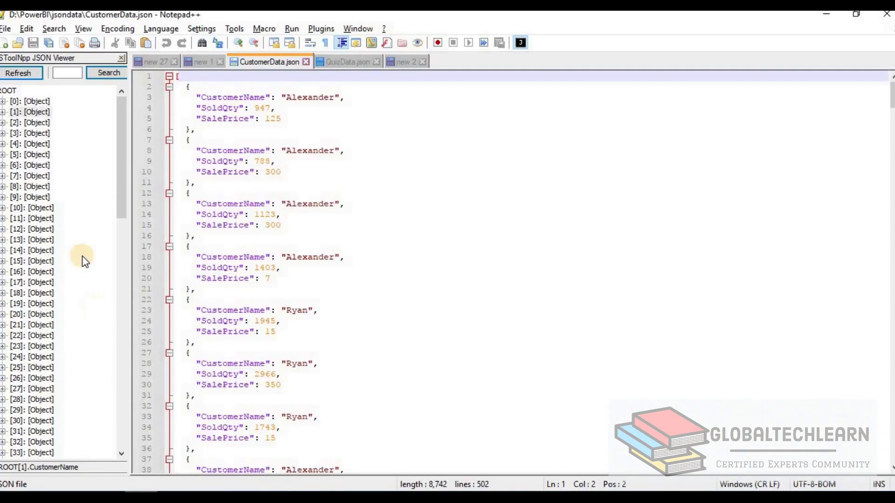
click(260, 126)
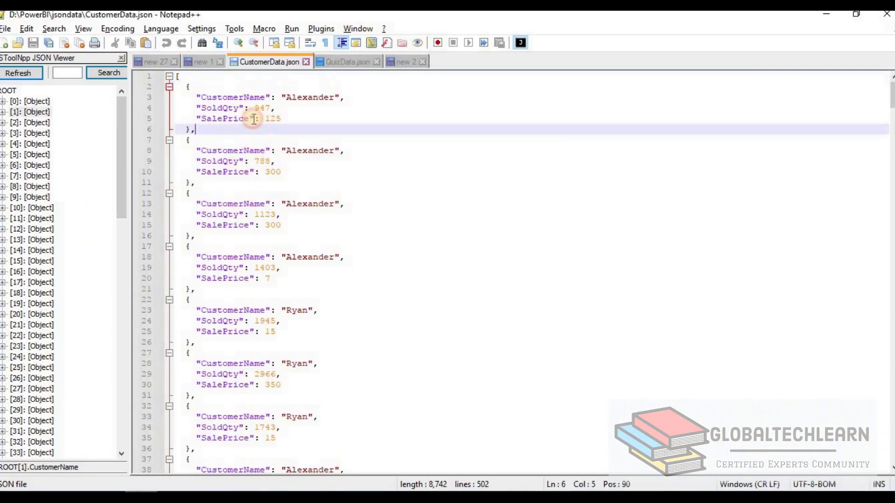
click(3, 101)
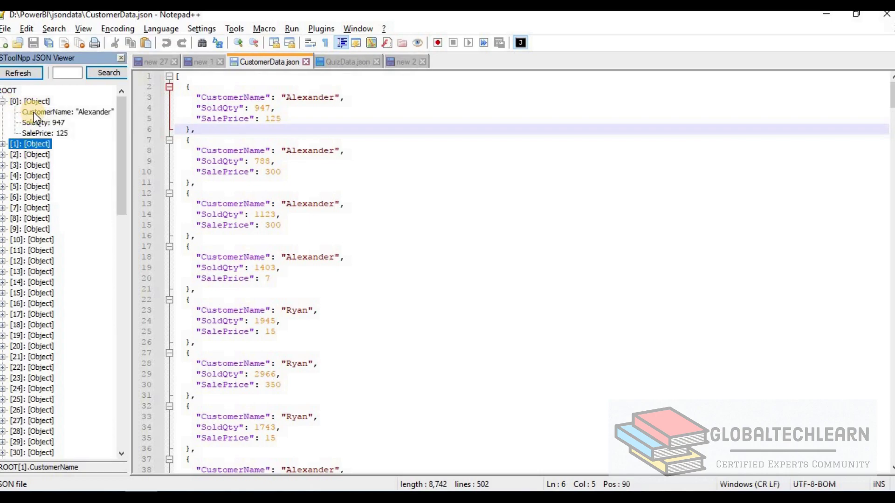
click(34, 112)
click(35, 122)
click(38, 136)
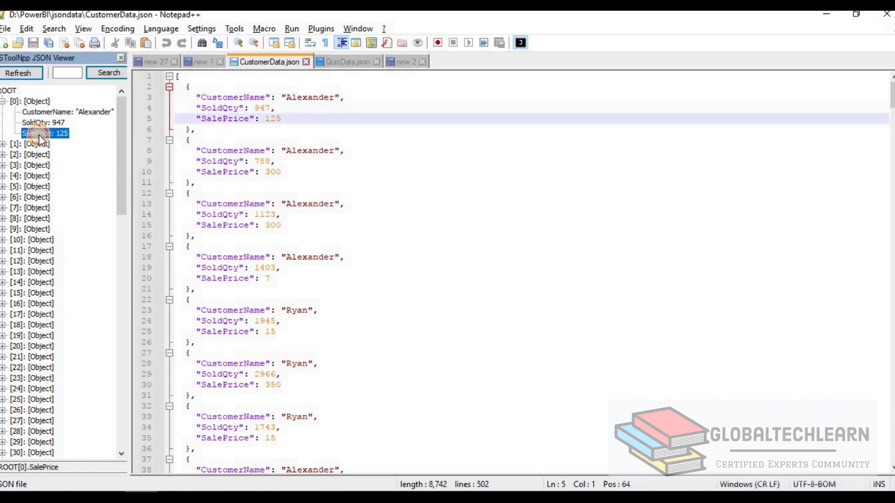
double_click(240, 97)
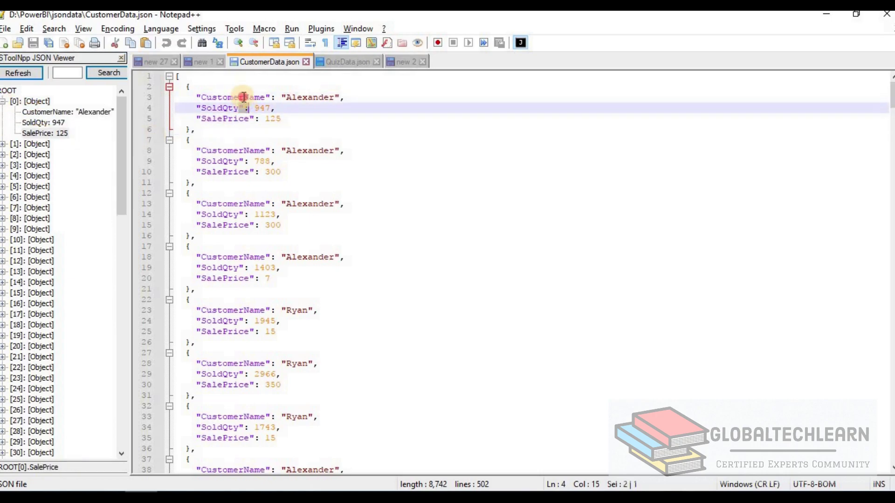
Return to the Power Query Editor and examine the Changed Type step, checking the data types of the SoldQty and SalePrice columns.
click(235, 108)
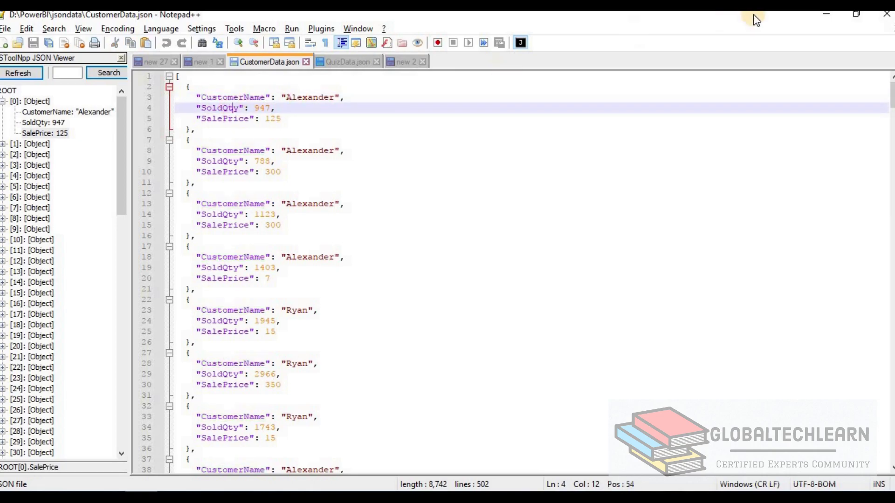
click(820, 13)
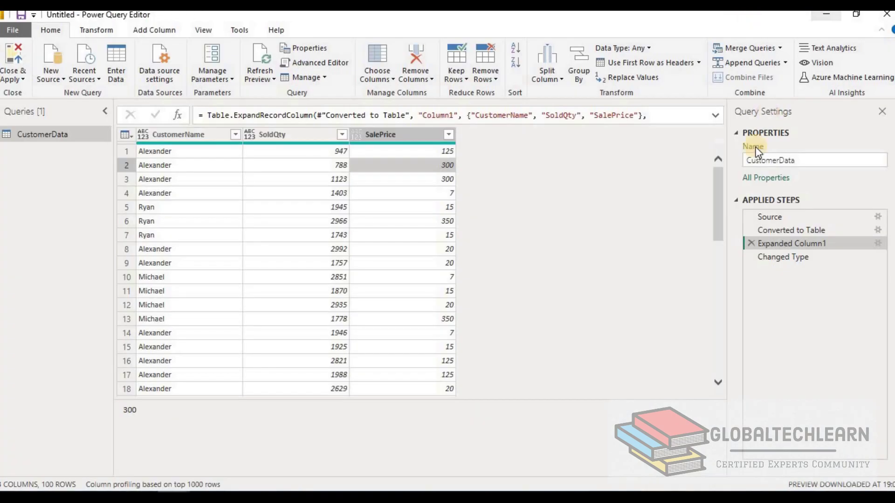
click(784, 259)
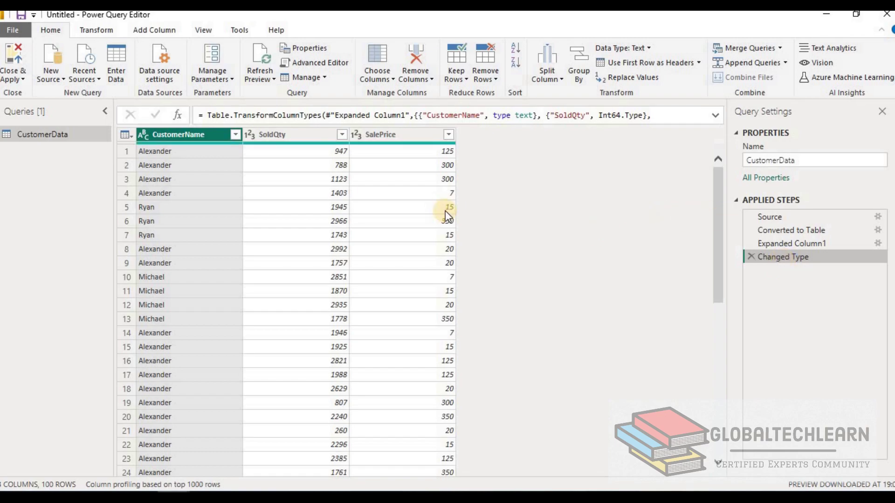
click(300, 154)
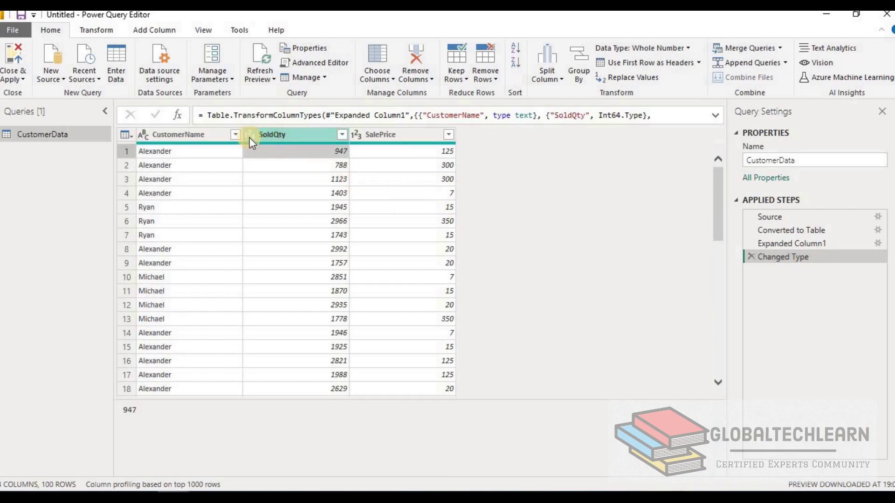
click(410, 150)
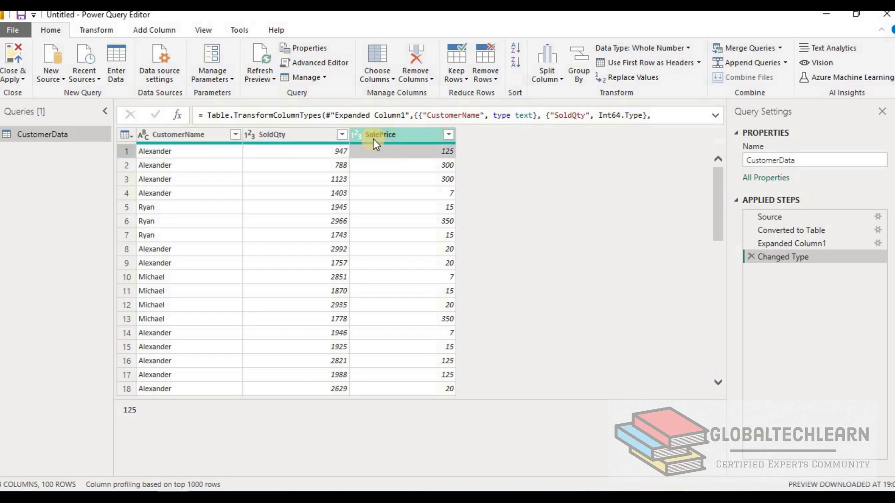
Close and apply the CustomerData query, and add a new blank visual to Page 1 of the report.
click(11, 57)
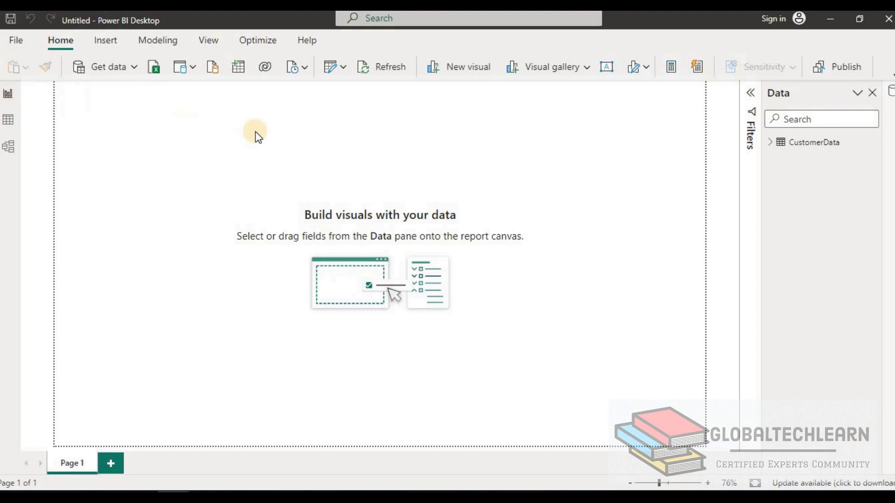
click(463, 72)
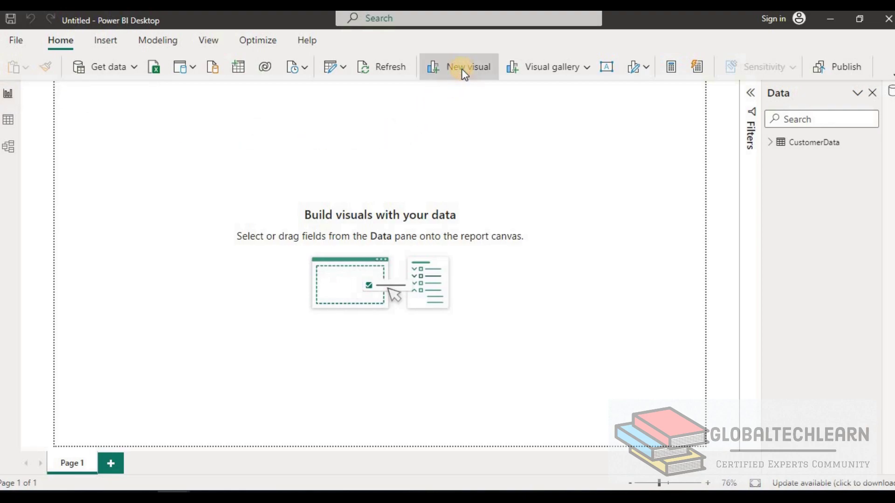
drag(158, 213, 338, 307)
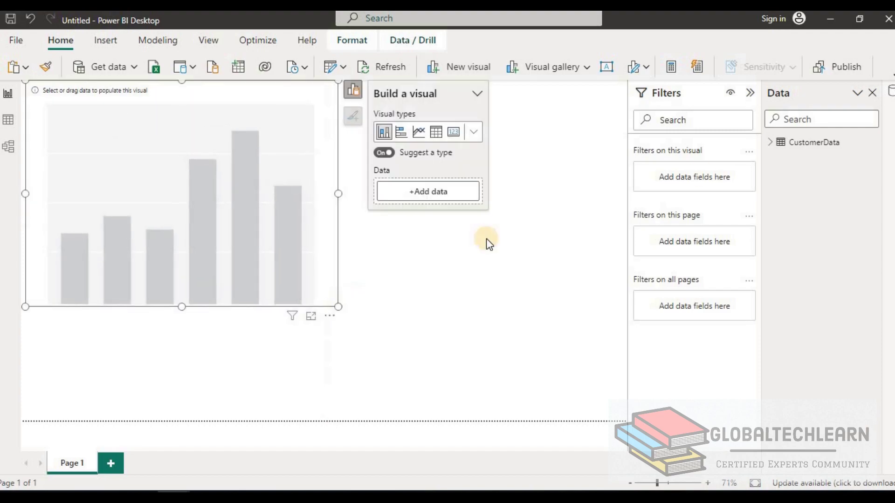
Build a matrix with CustomerName as rows and SalePrice and SoldQty as values, and enlarge the visual.
click(775, 143)
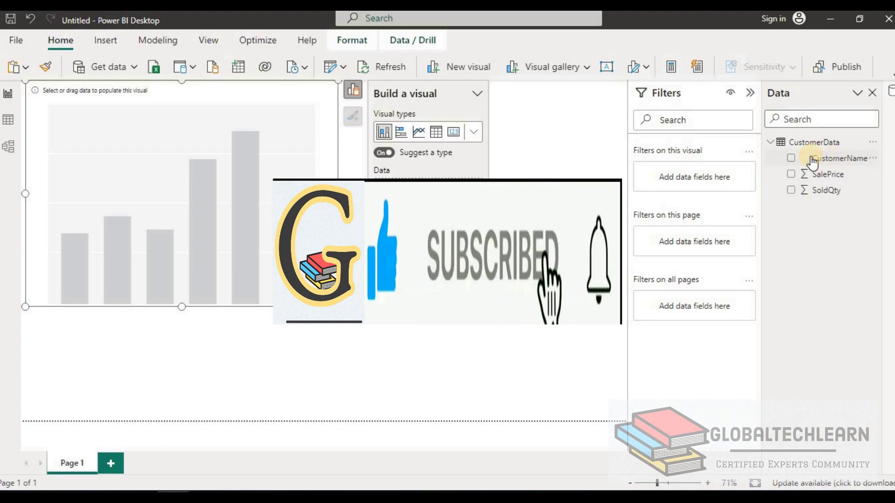
click(791, 159)
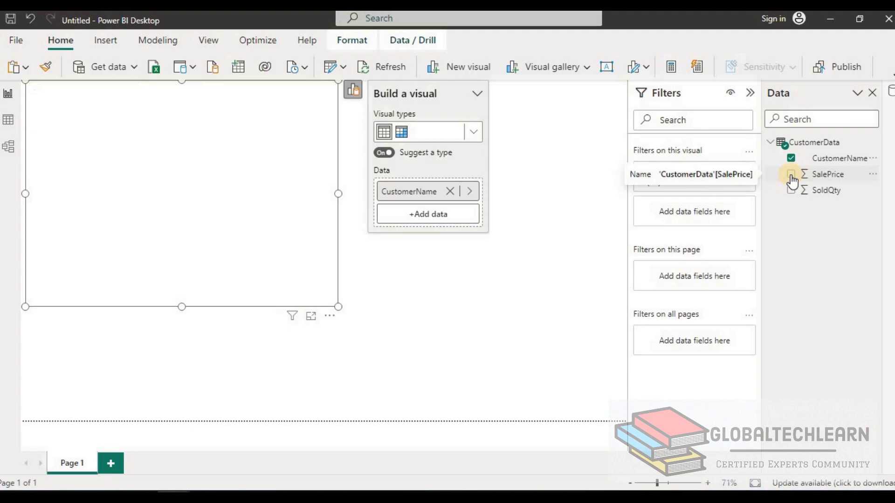
click(402, 135)
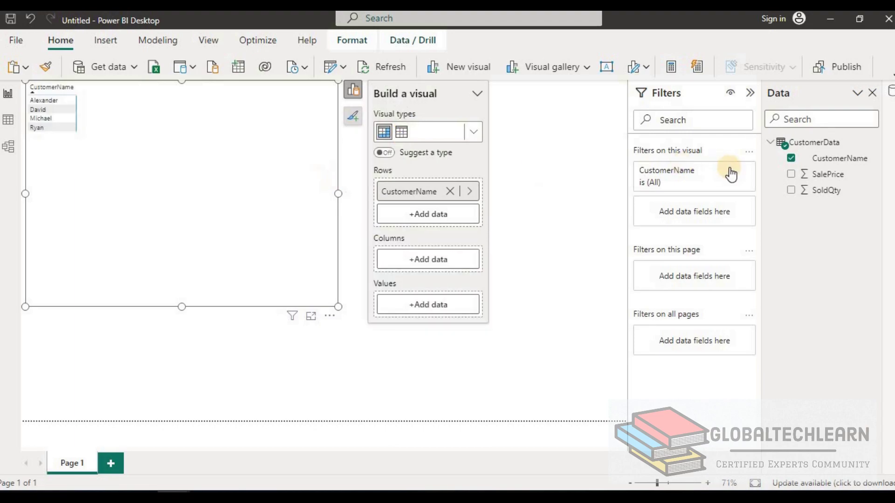
click(791, 175)
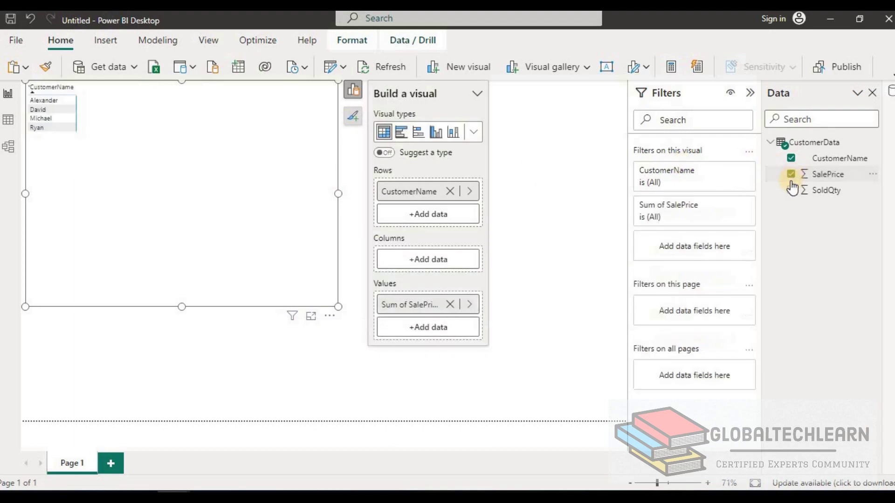
click(791, 190)
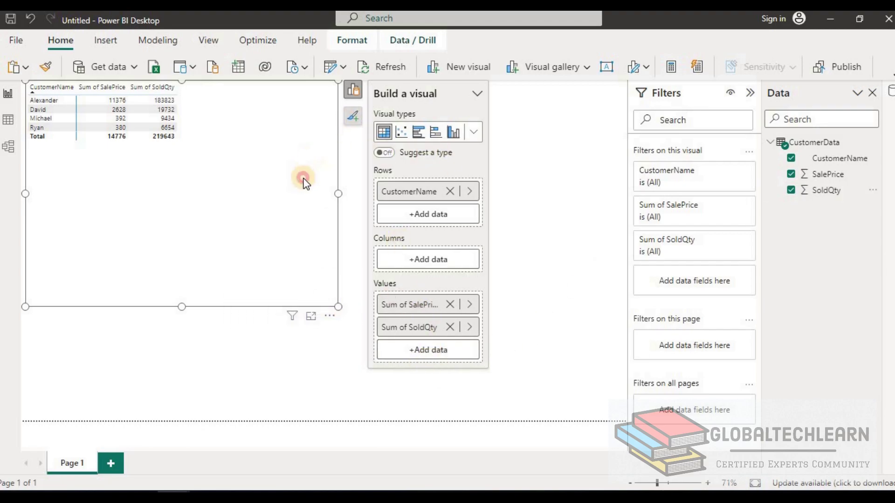
drag(339, 307, 481, 353)
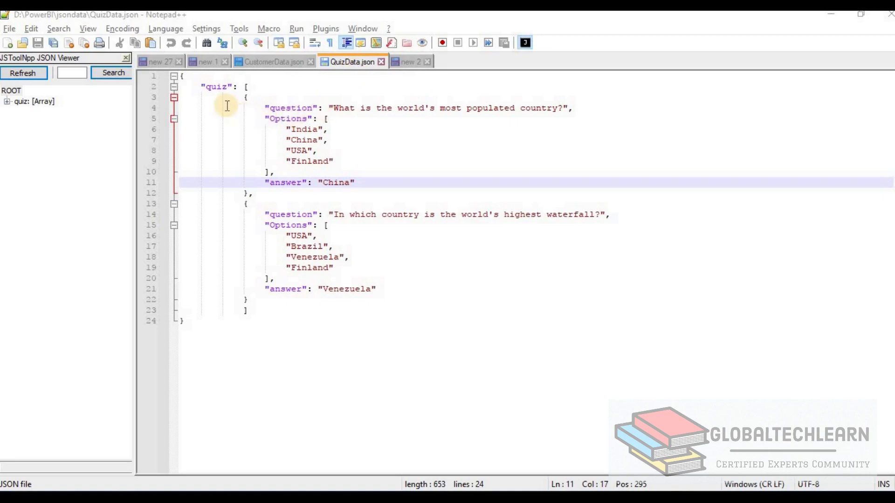
Examine QuizData.json in Notepad++, marking the root object's braces, the quiz key and the brackets enclosing its array.
click(180, 76)
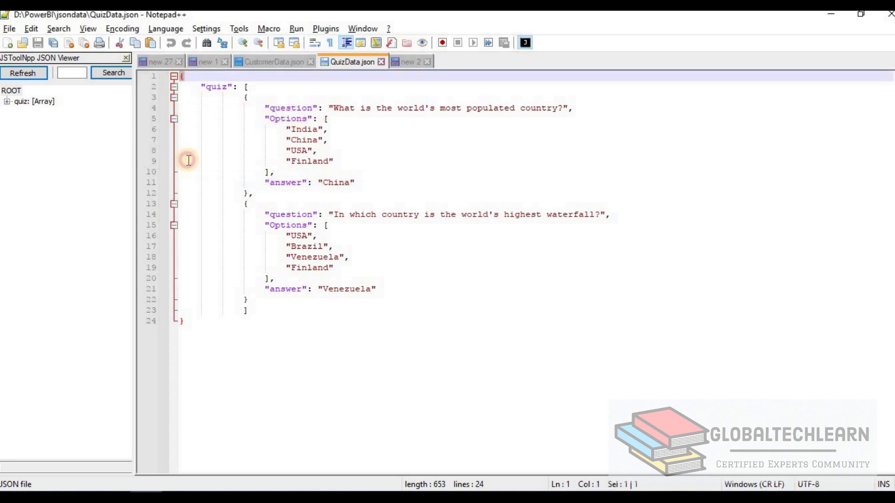
click(179, 321)
drag(179, 320, 174, 326)
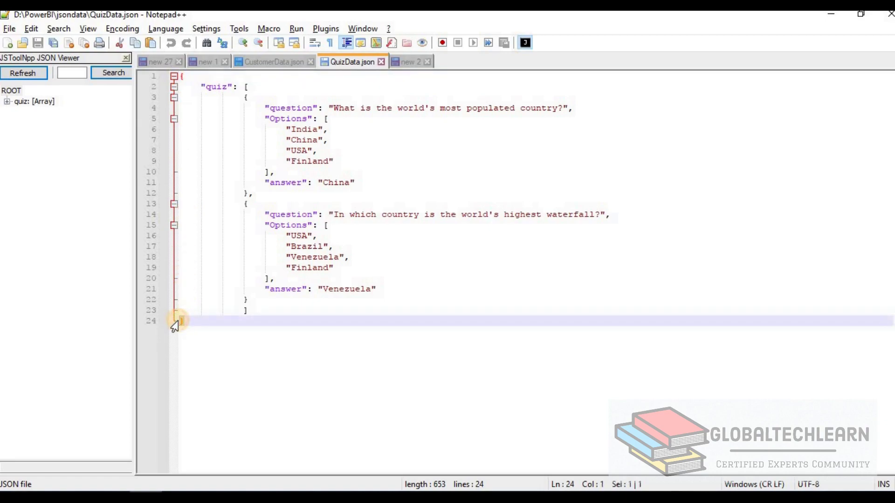
double_click(211, 88)
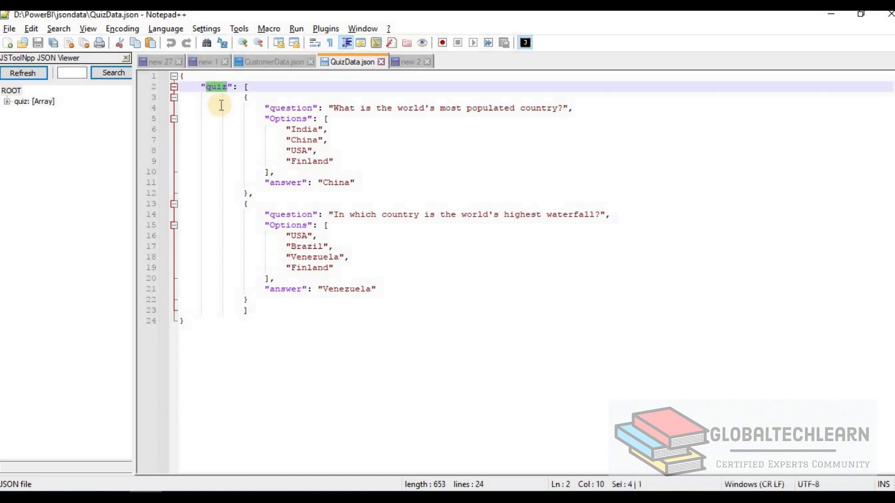
click(249, 87)
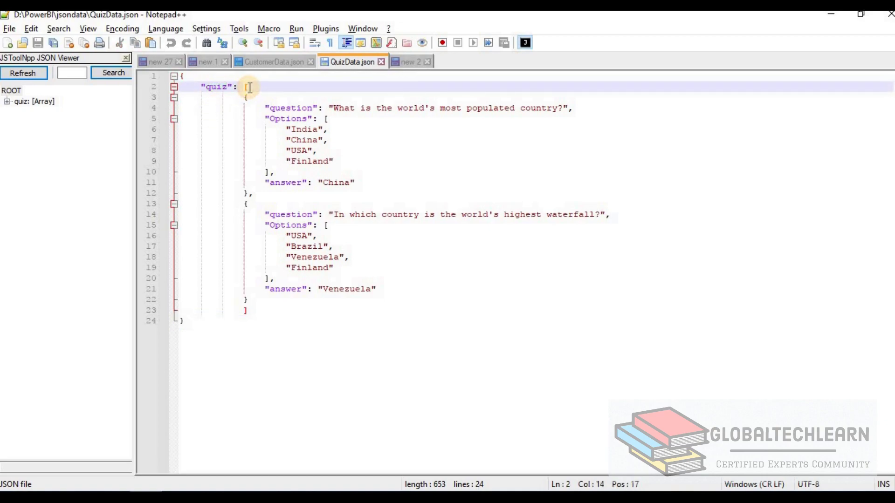
drag(249, 87, 244, 87)
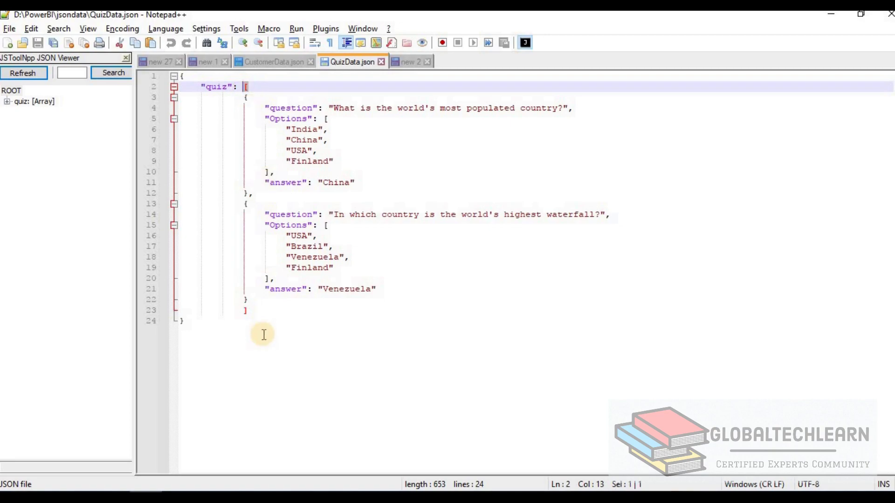
drag(249, 312, 242, 312)
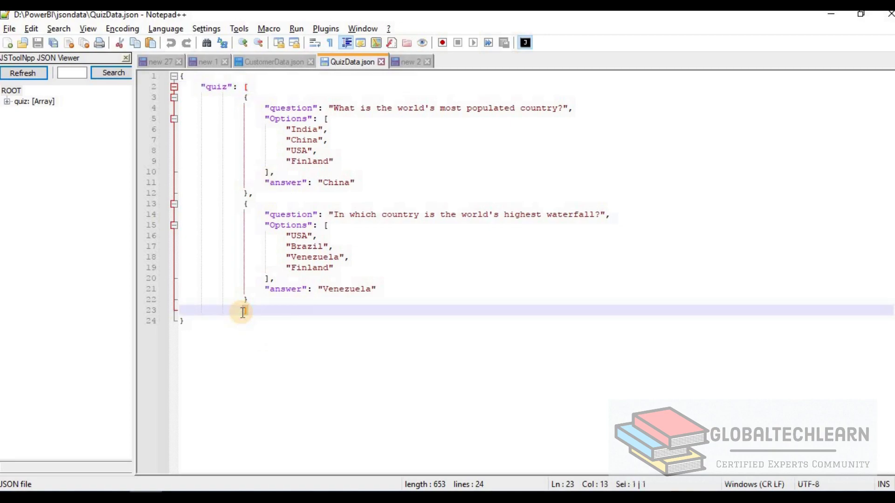
Examine the first object in the quiz array, marking its braces, the question key, the Options array with its four values and the answer key.
click(217, 87)
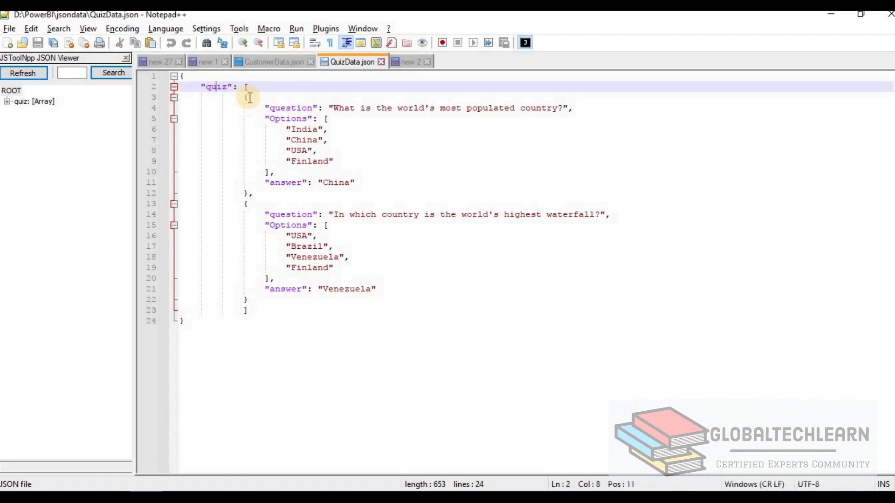
click(250, 98)
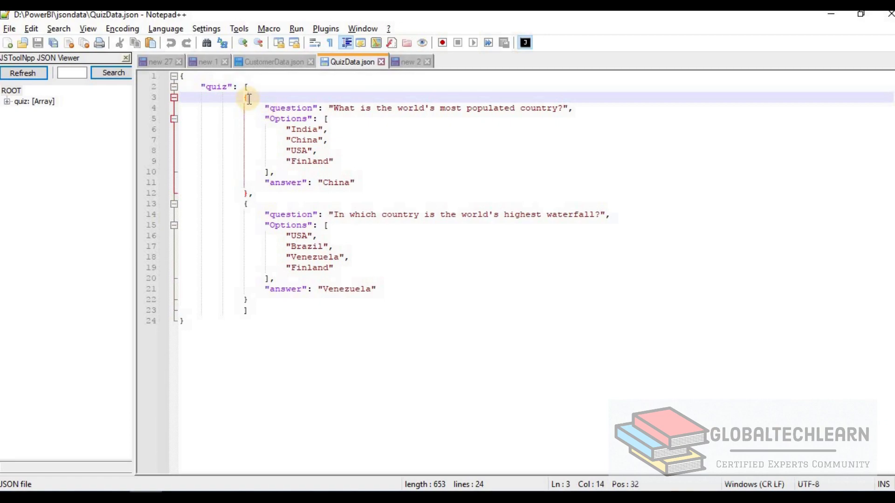
drag(247, 191, 243, 191)
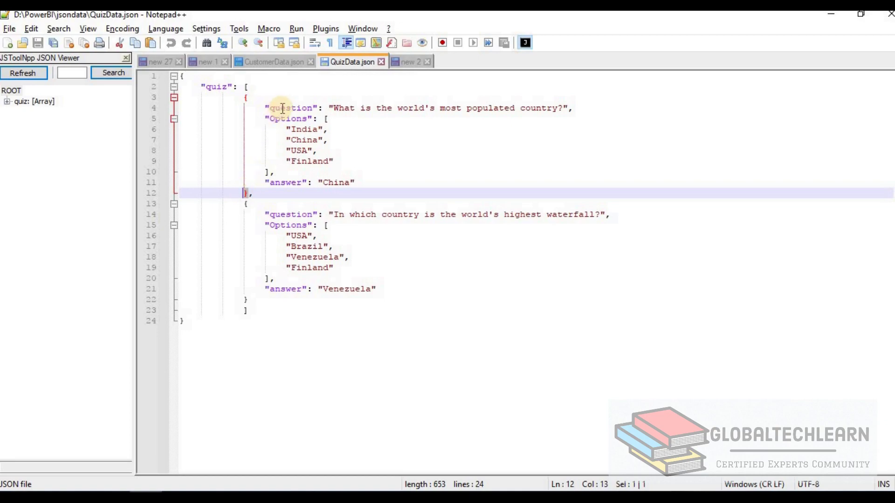
double_click(282, 107)
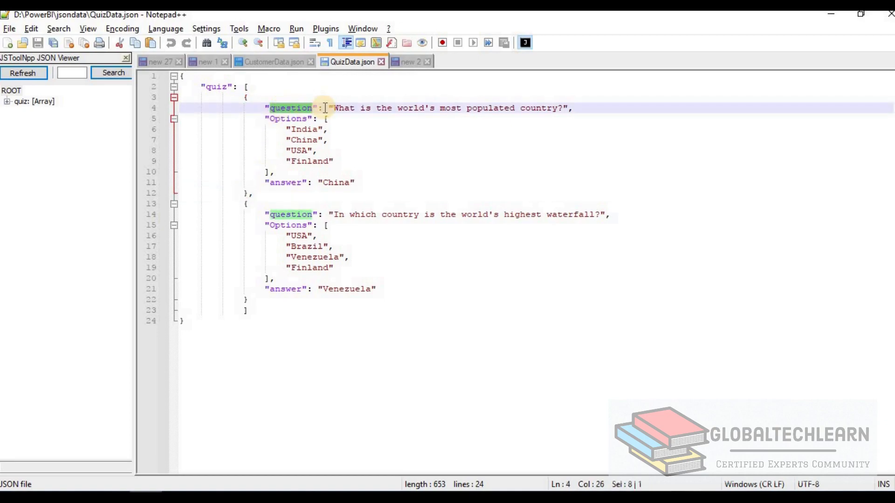
double_click(285, 119)
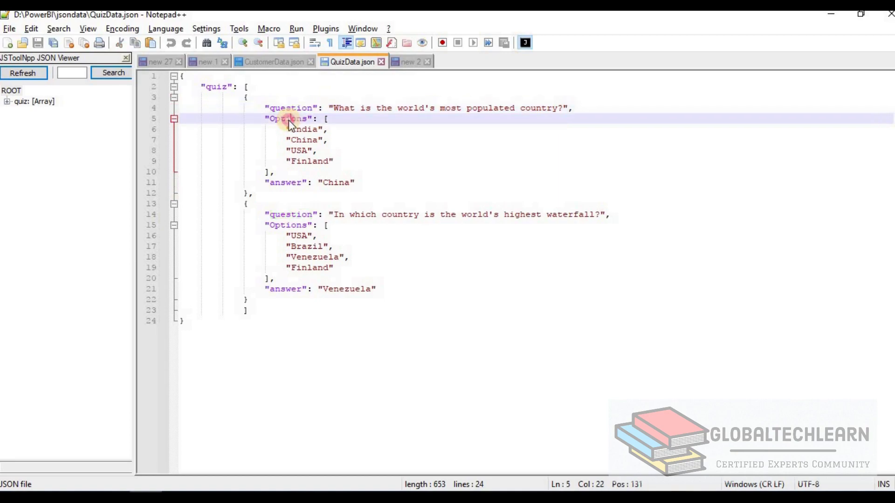
double_click(326, 118)
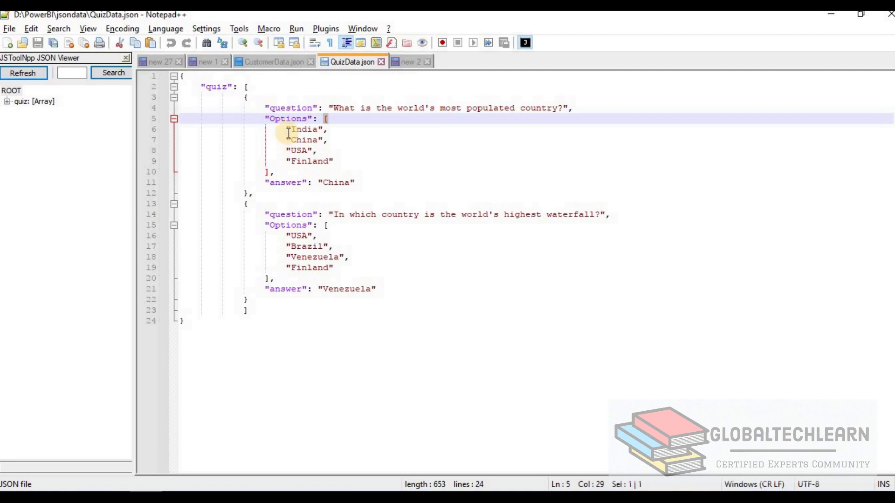
drag(286, 129, 341, 161)
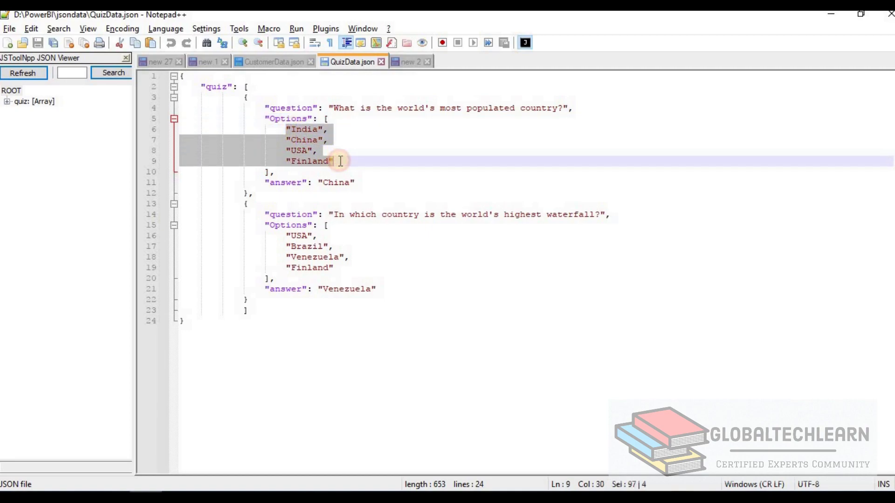
double_click(284, 183)
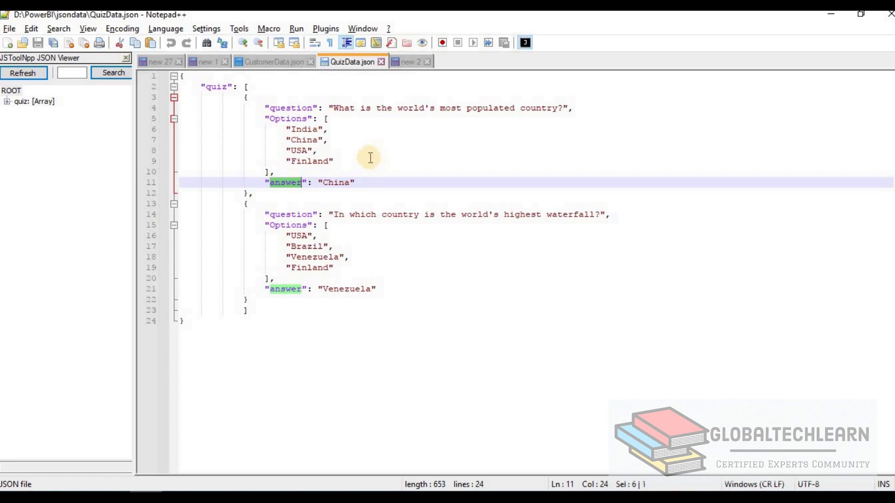
Review the first quiz object's question, Options and answer keys again, comparing the root braces, the object's braces and the Options array bracket.
double_click(290, 107)
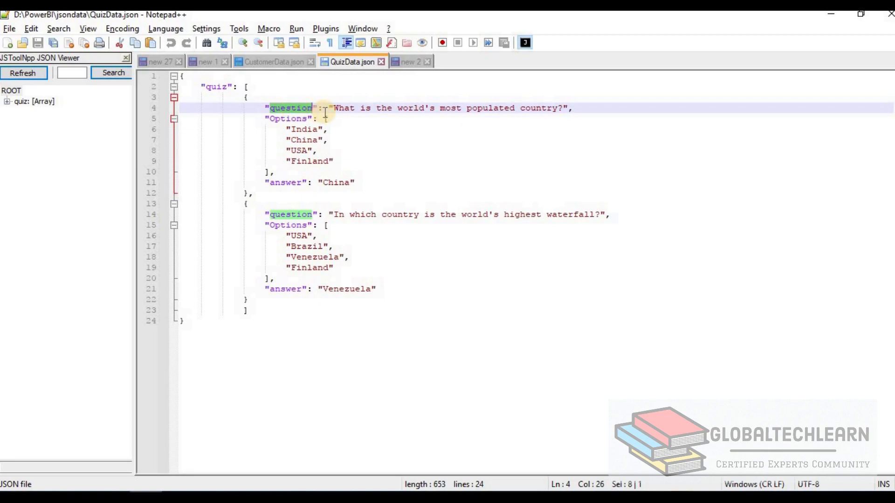
double_click(290, 119)
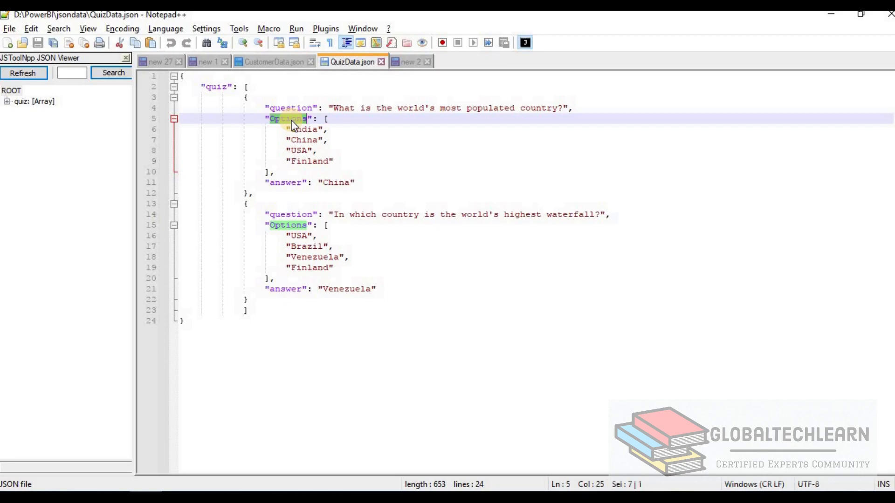
double_click(283, 183)
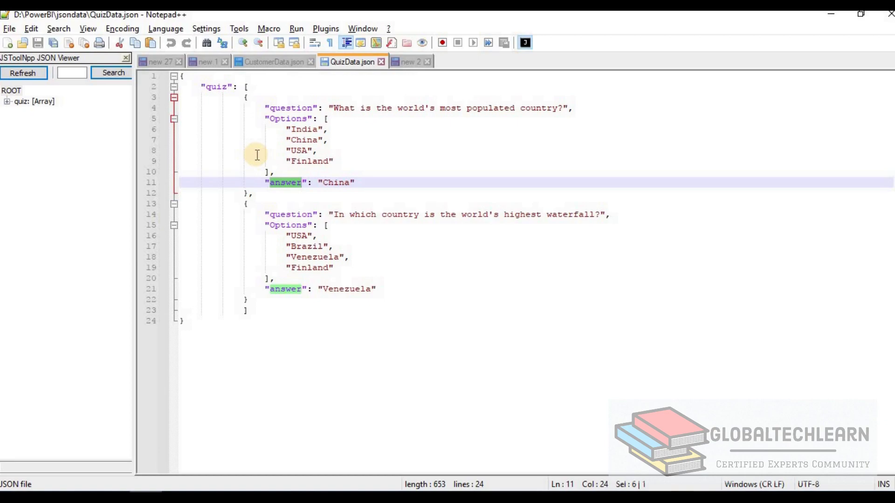
double_click(188, 77)
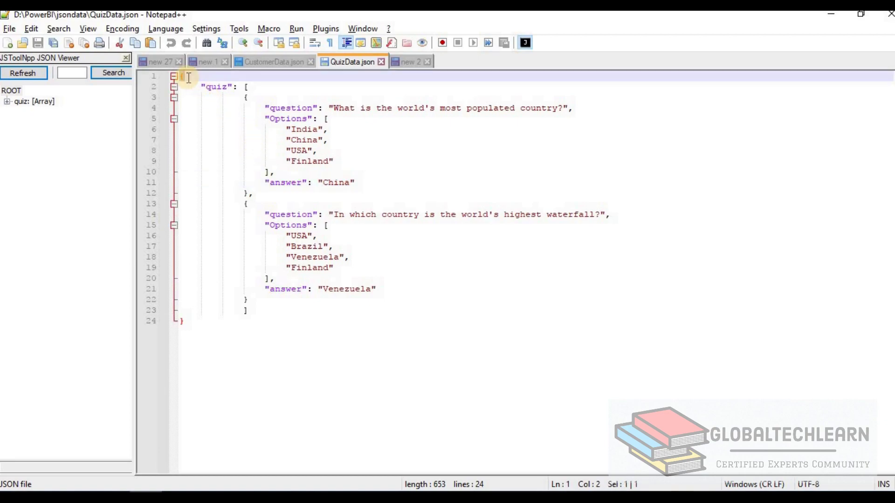
double_click(244, 98)
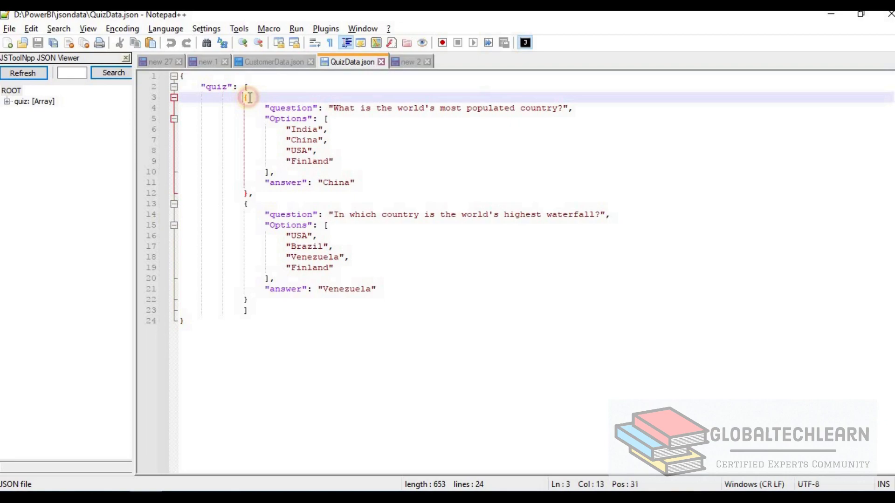
double_click(248, 192)
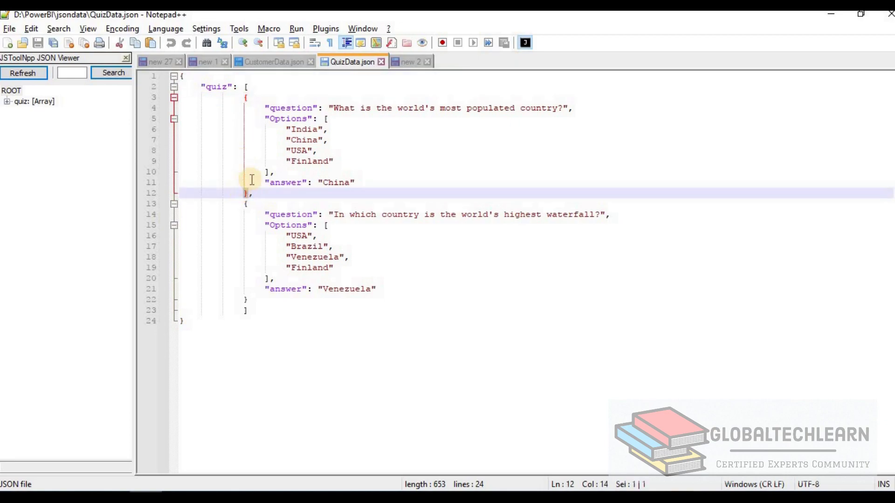
double_click(326, 120)
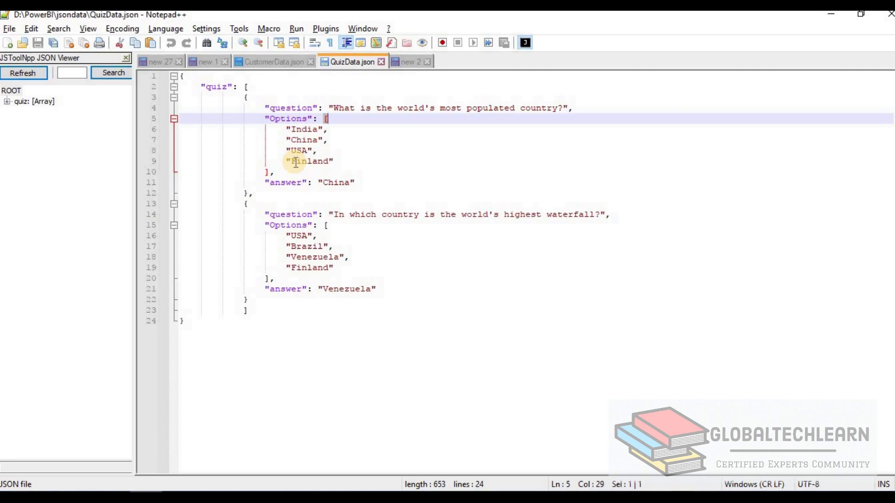
Examine QuizData.json's root and quiz array in the JSON viewer, matching the array's opening bracket in the text, and expand the array.
click(282, 150)
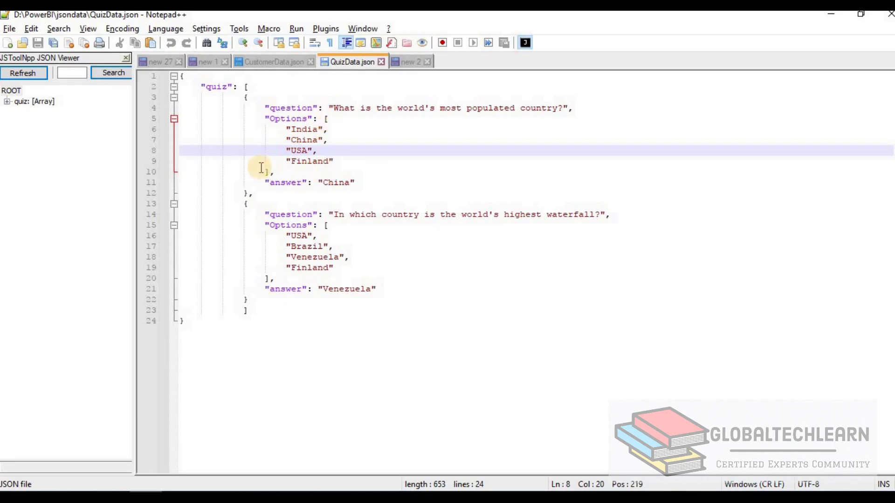
click(525, 42)
click(525, 42)
click(307, 161)
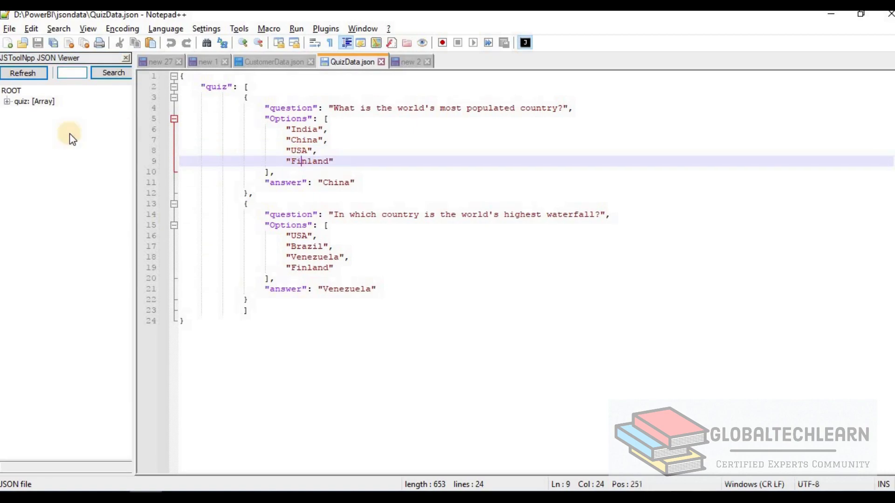
click(10, 91)
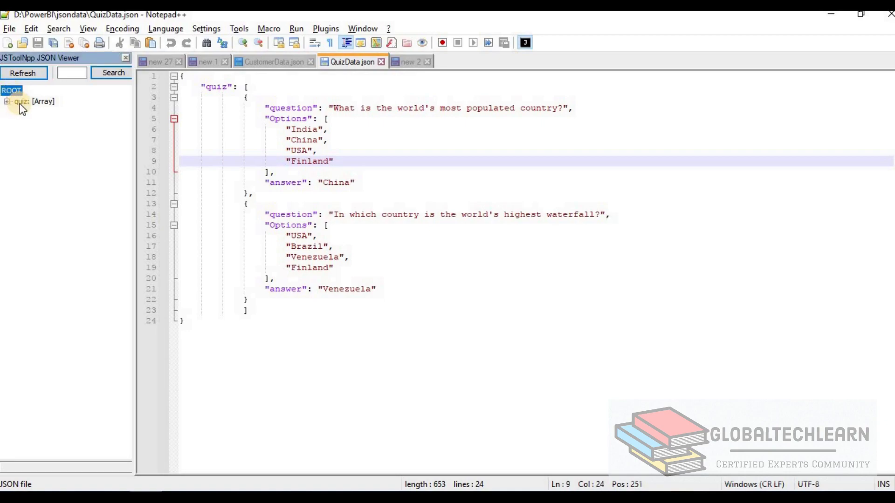
click(20, 103)
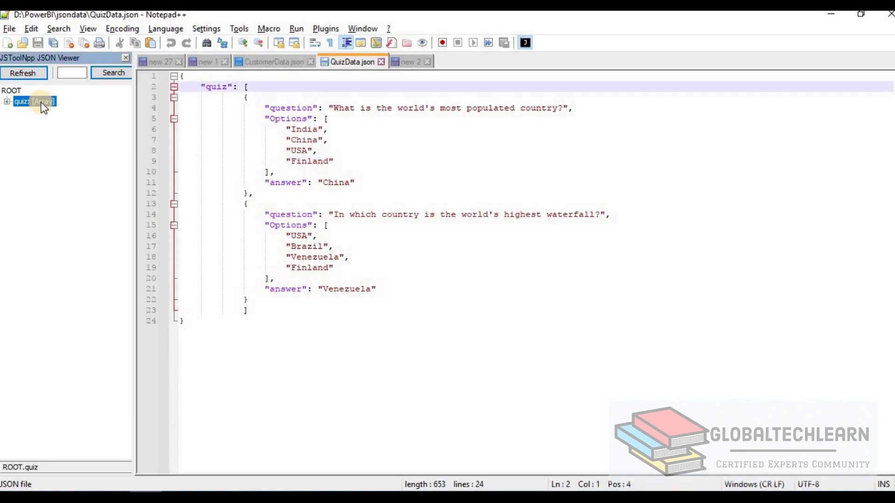
click(248, 87)
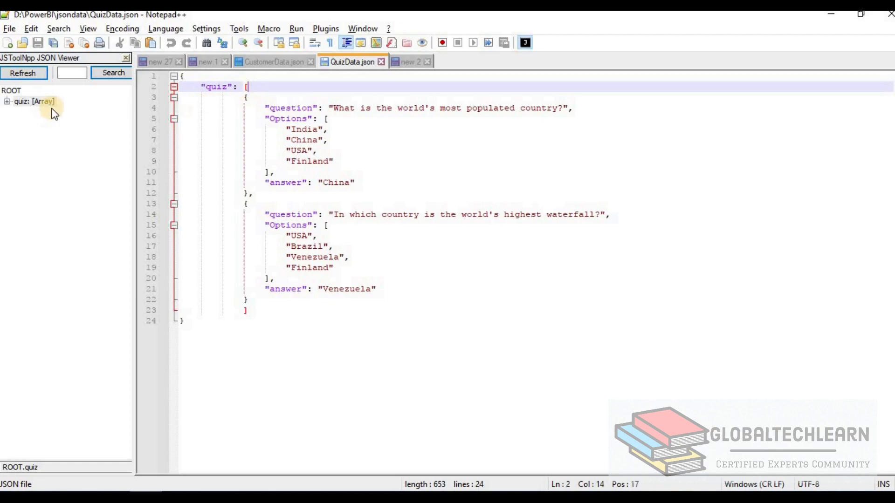
double_click(21, 101)
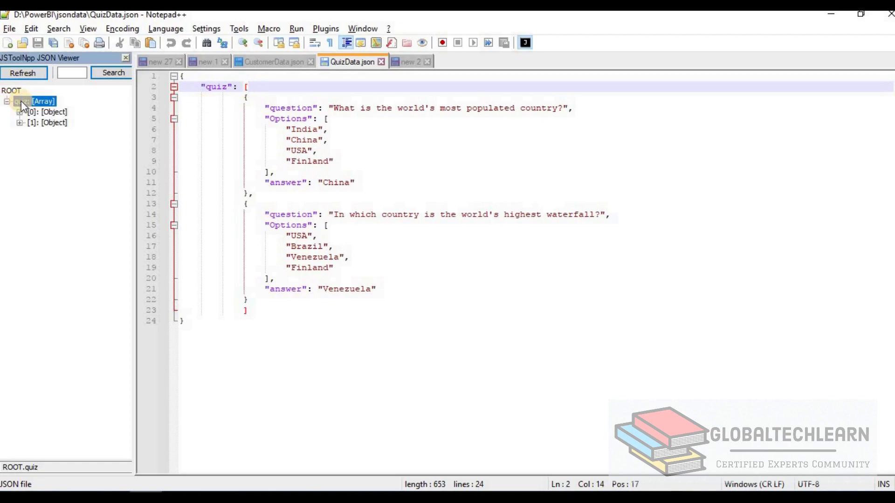
Match objects [0] and [1] of the quiz array in the JSON tree with their complete brace-enclosed blocks in the text.
click(49, 112)
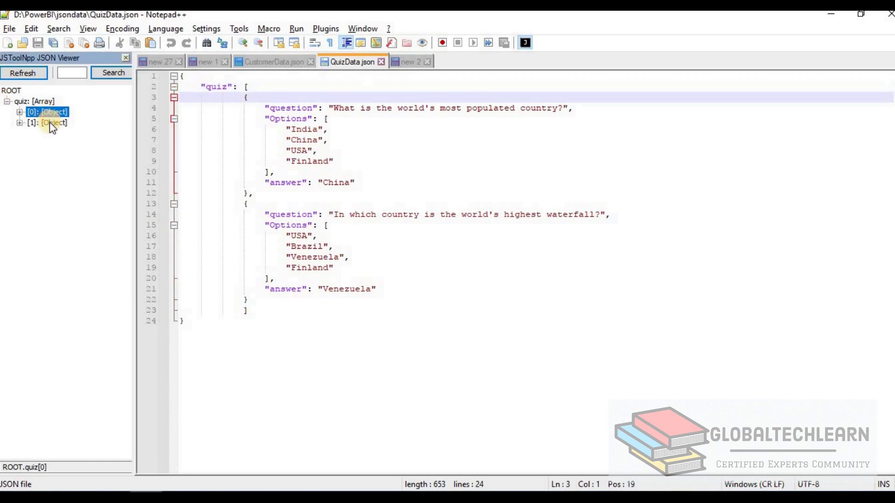
click(242, 98)
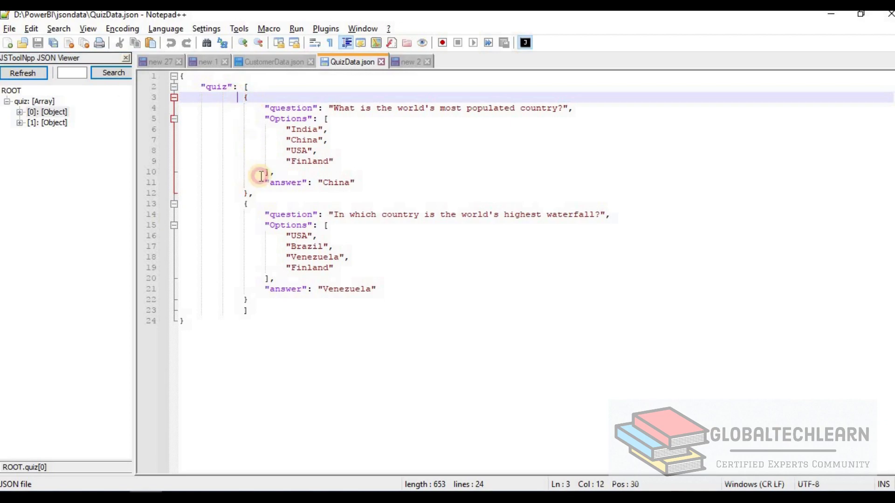
shift+click(254, 193)
click(46, 123)
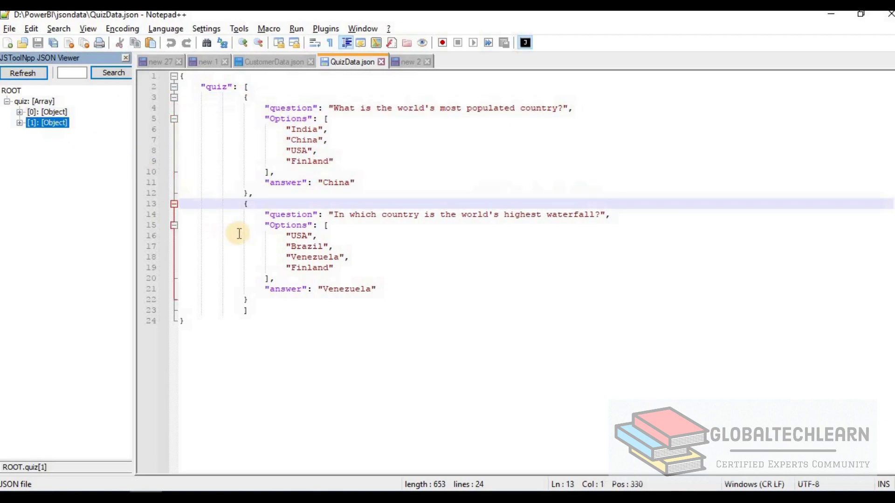
click(240, 204)
shift+click(259, 278)
shift+click(265, 299)
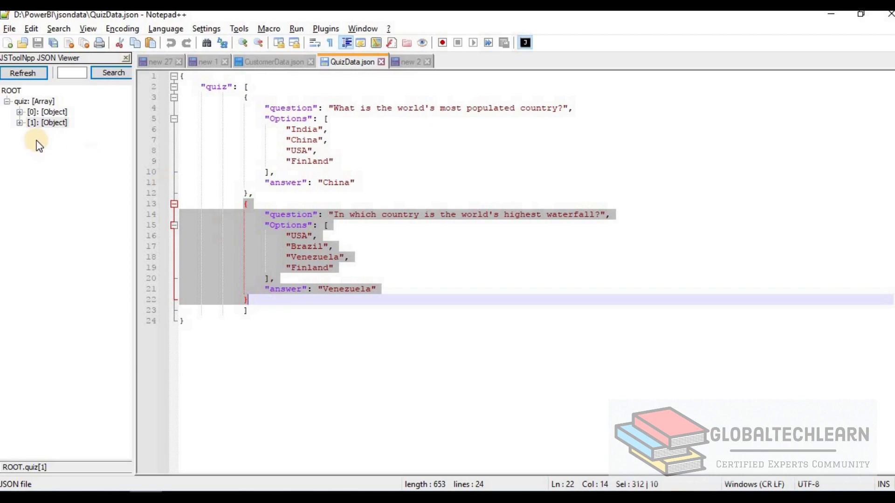
Expand object [1] and its Options array in the JSON tree, and examine its question, option values and answer.
click(19, 123)
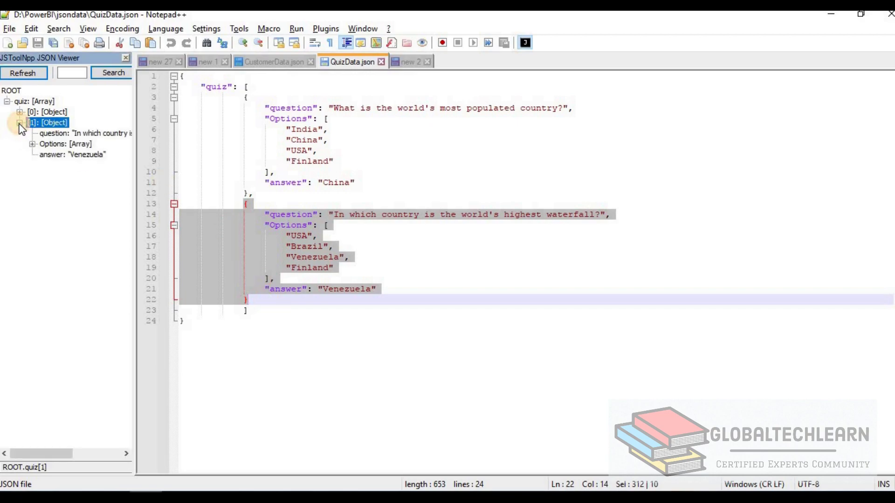
click(52, 133)
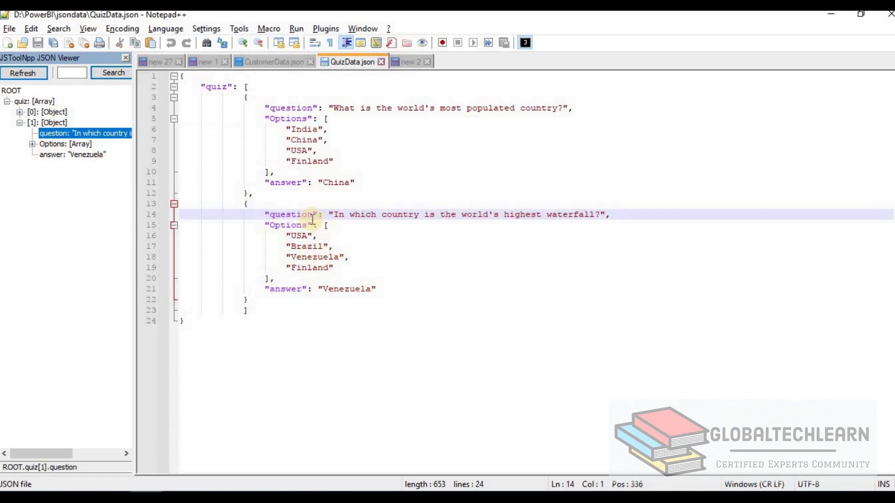
double_click(296, 214)
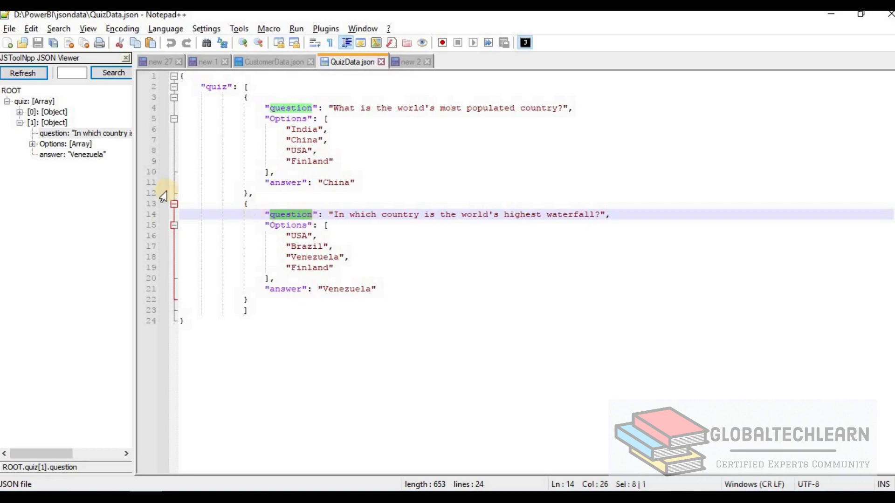
click(34, 145)
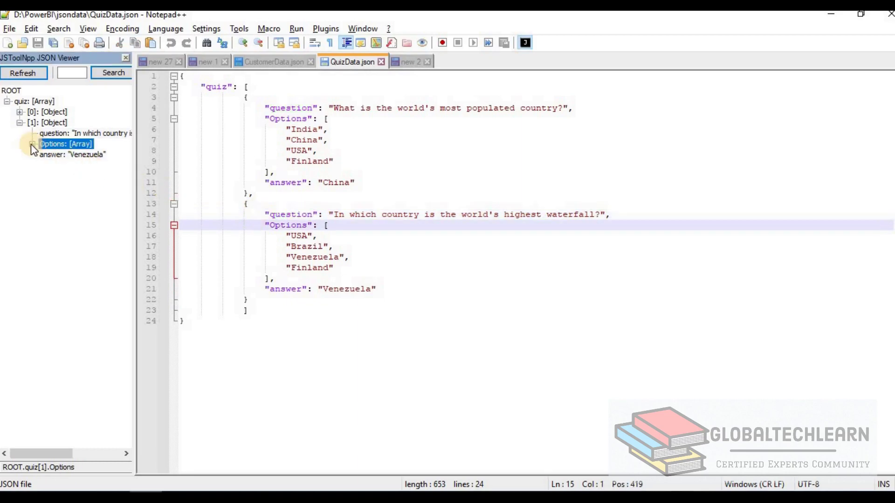
click(32, 144)
click(70, 155)
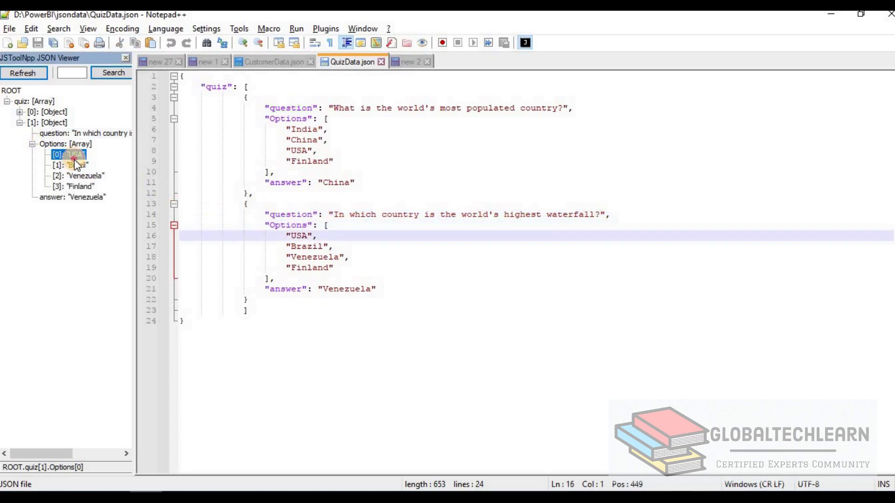
click(80, 177)
click(82, 186)
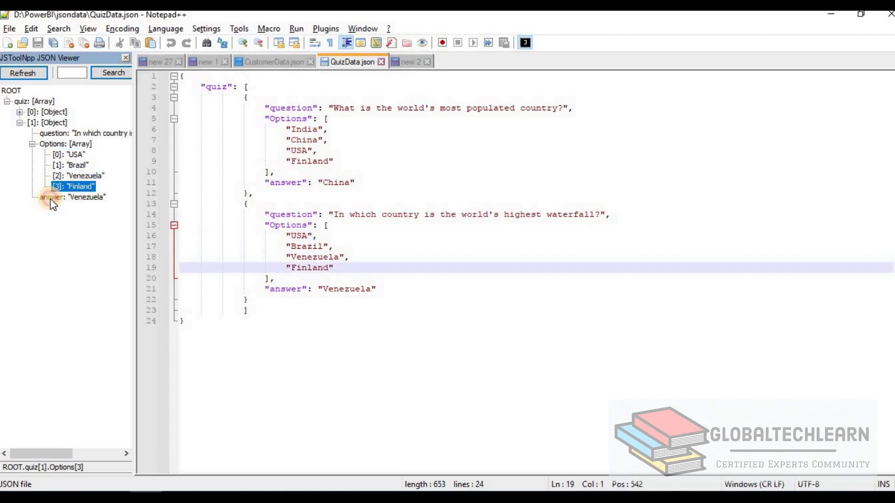
click(53, 198)
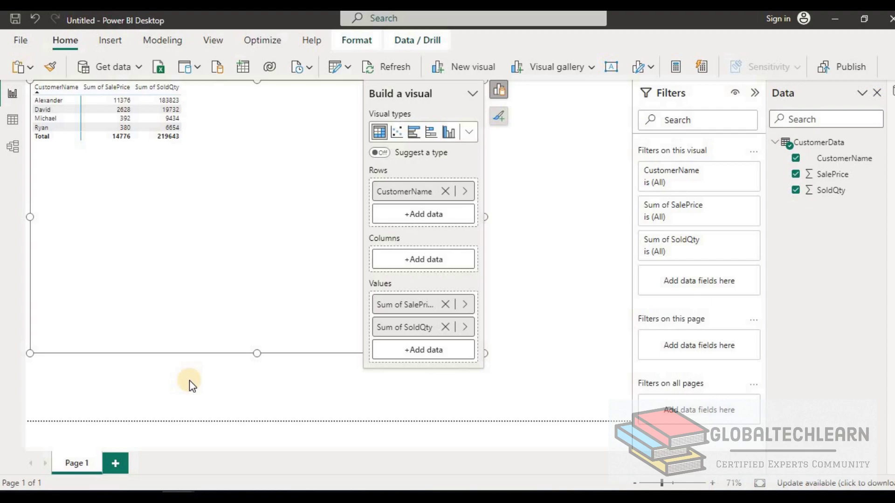
Switch to Power BI Desktop and import QuizData.json from the jsondata folder with the JSON file connector.
click(194, 250)
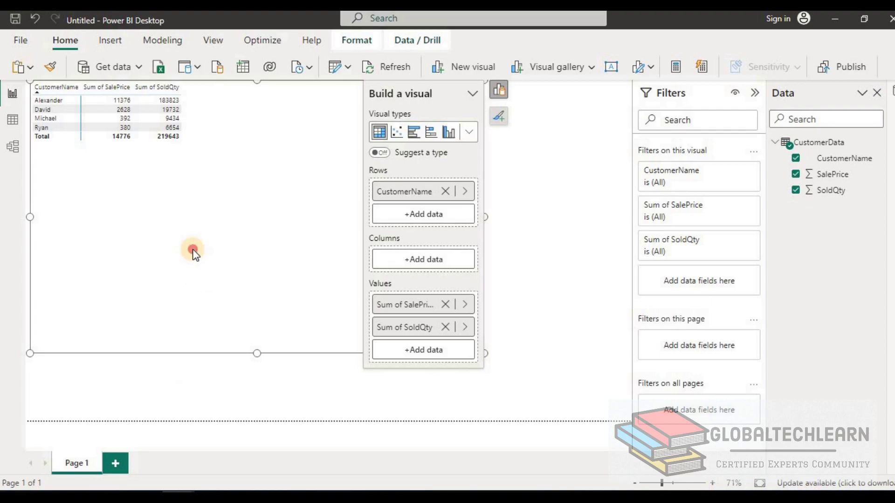
click(138, 68)
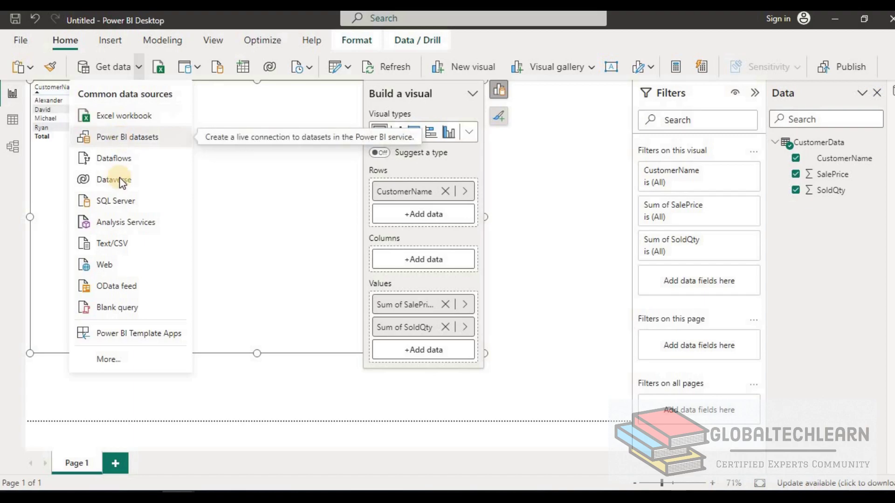
click(114, 358)
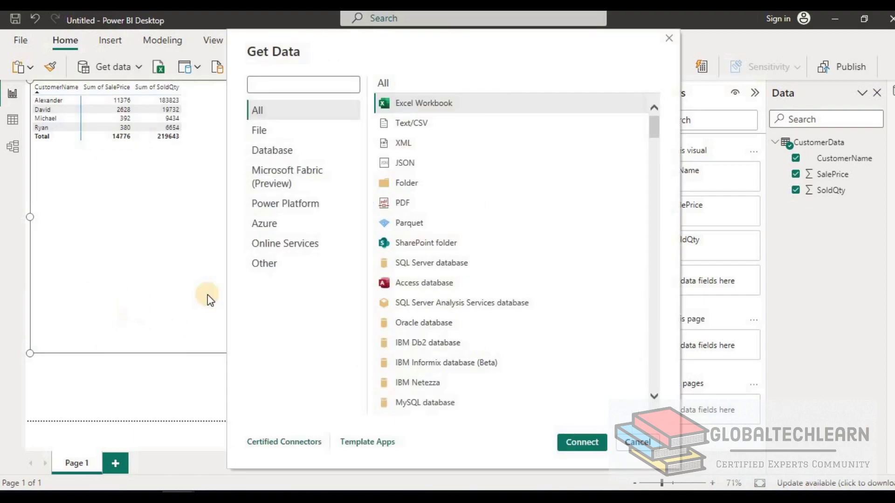
click(269, 132)
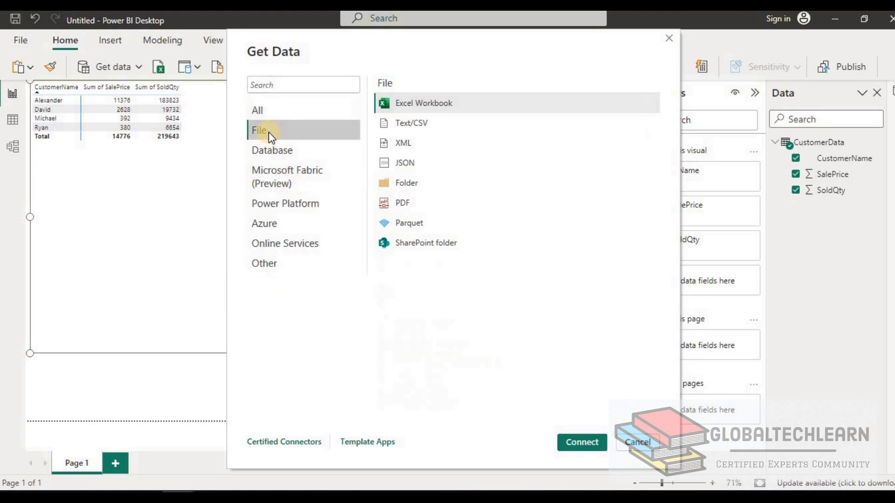
click(412, 164)
click(578, 442)
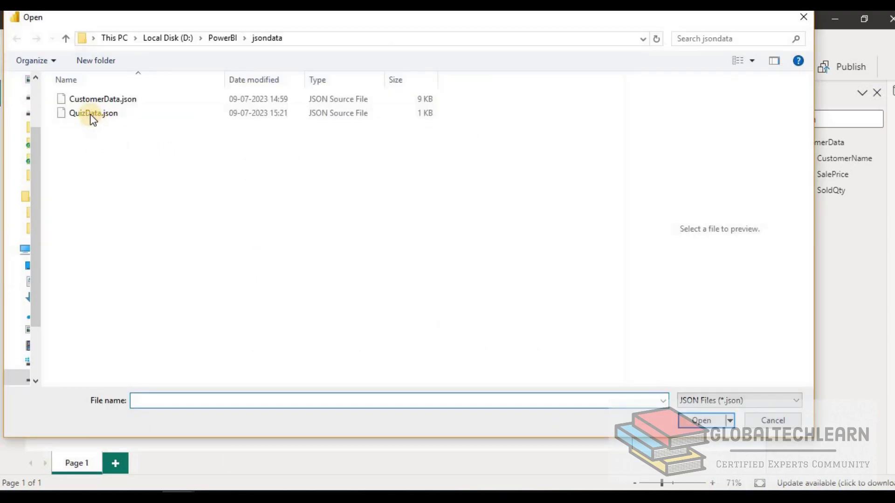
click(92, 115)
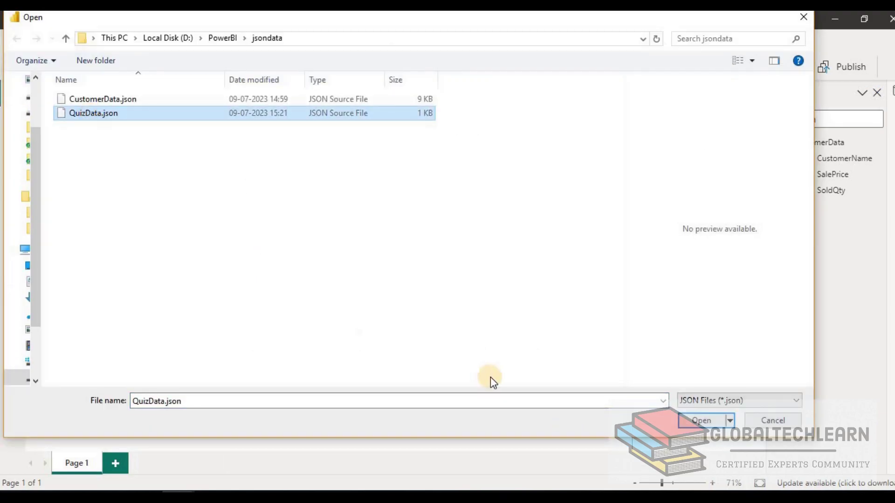
click(700, 421)
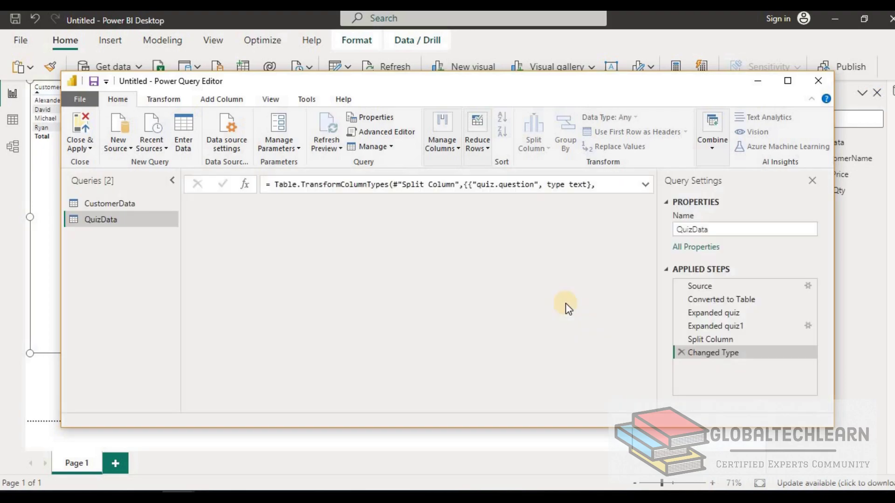
Maximize Power Query Editor, review the QuizData query's applied steps from Source through Changed Type, and view the CustomerData query for comparison.
click(788, 82)
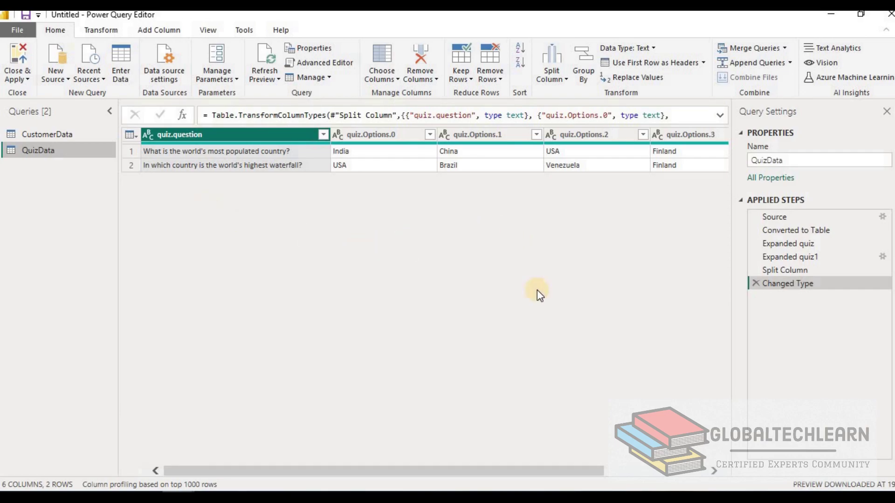
click(780, 218)
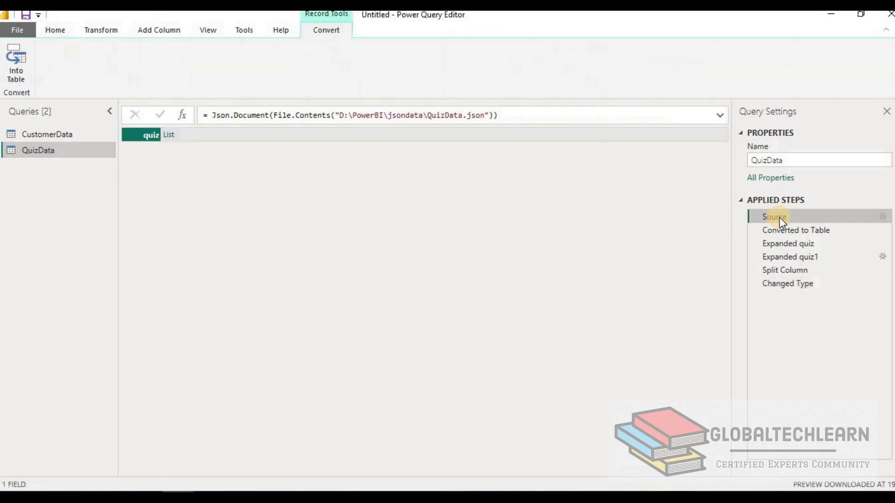
click(785, 286)
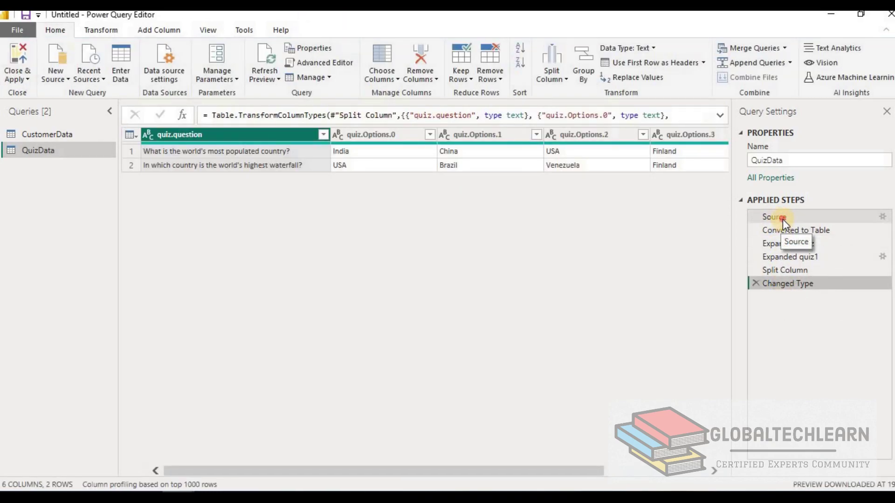
click(782, 219)
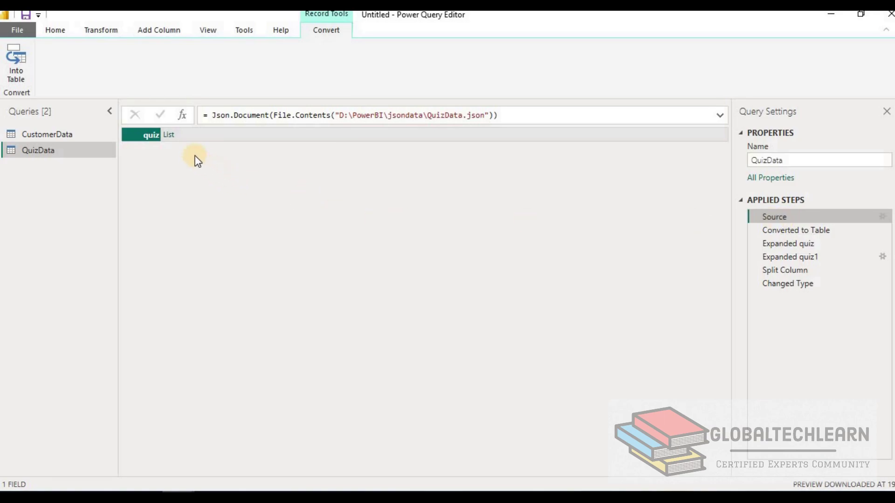
click(794, 230)
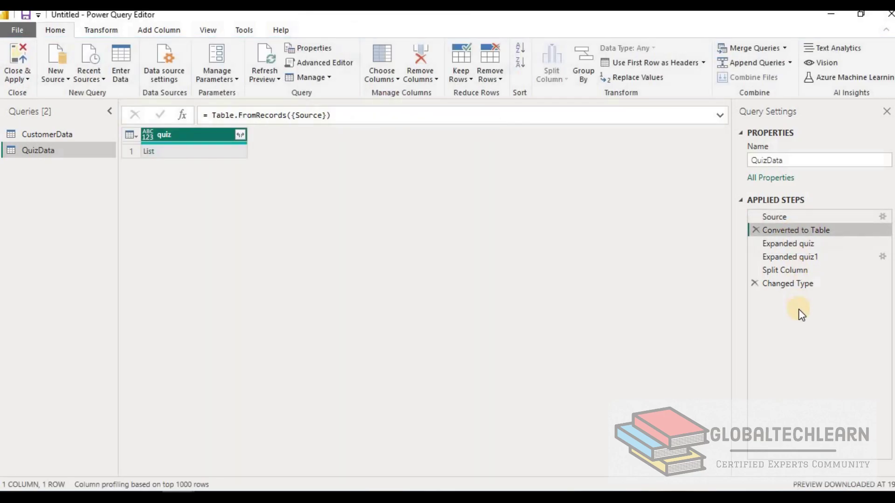
click(801, 248)
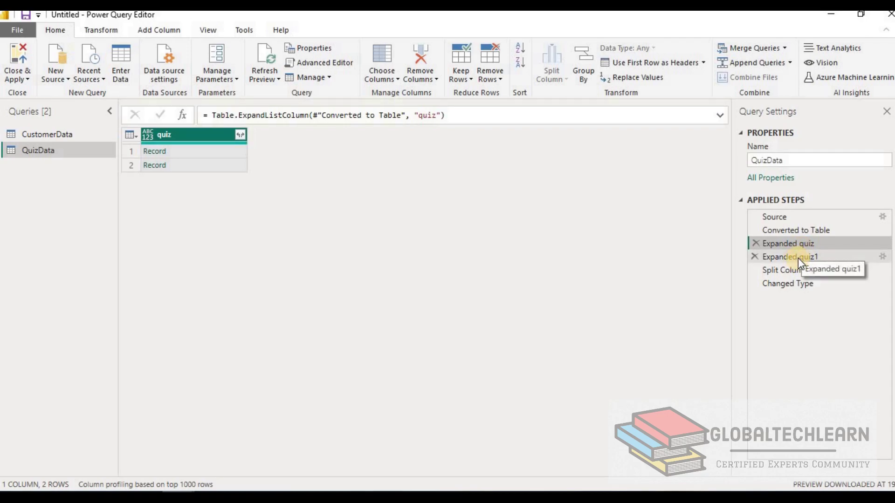
click(797, 258)
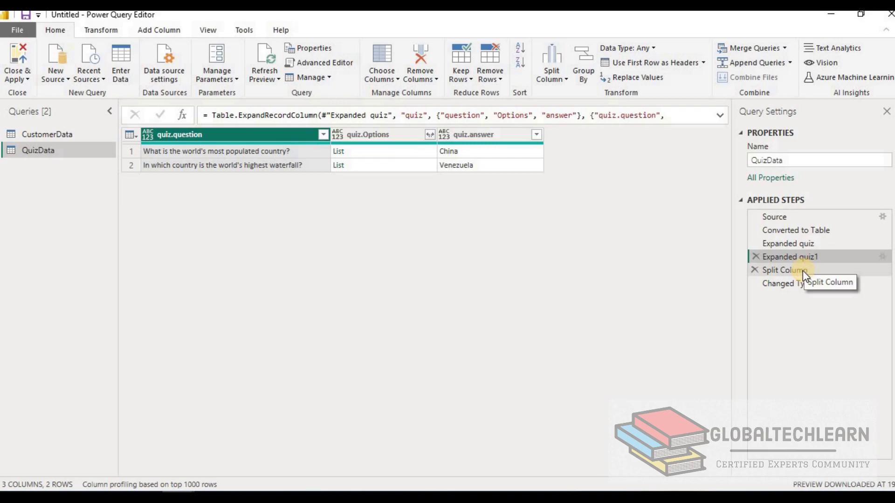
click(803, 270)
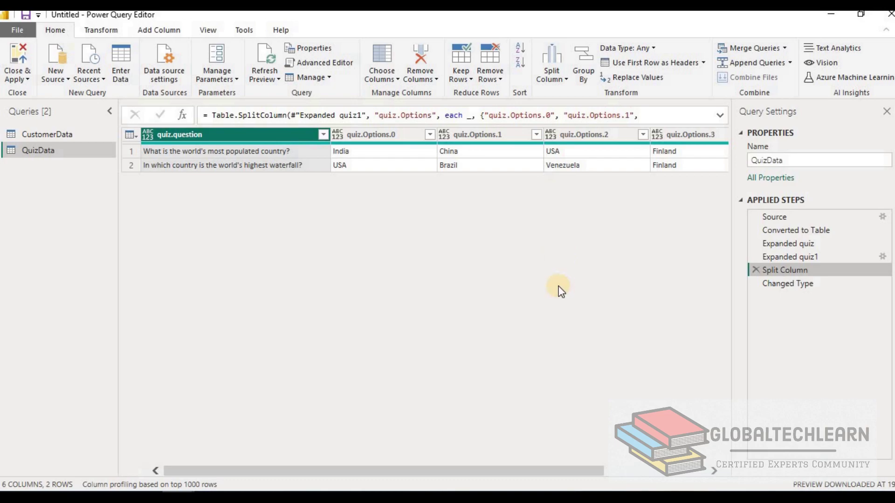
drag(575, 475, 689, 485)
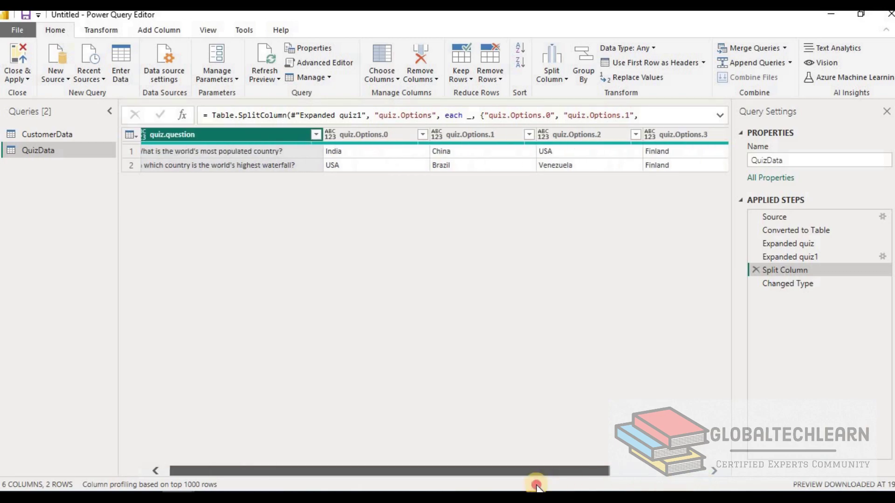
click(802, 283)
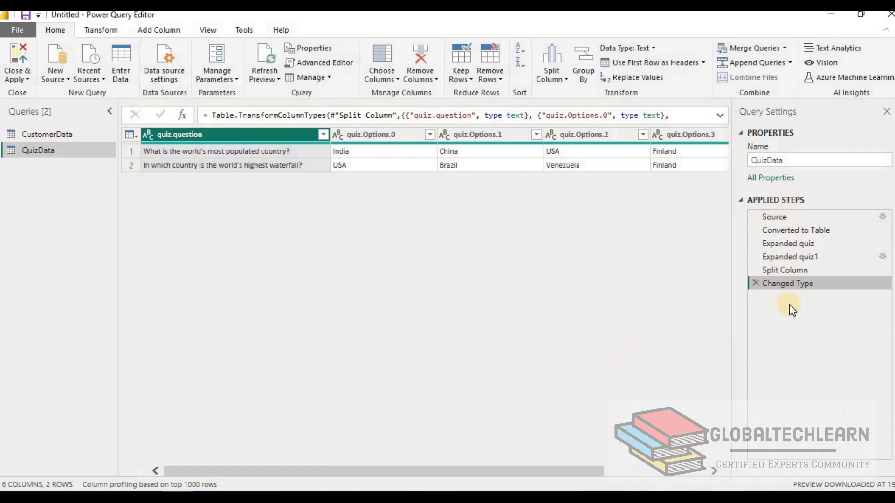
click(48, 133)
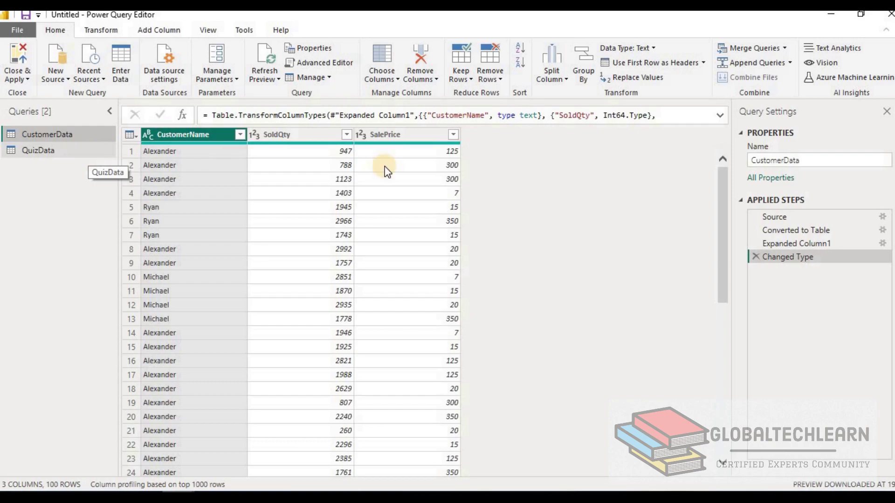
Return to the QuizData query and compare its Expanded quiz1 step with the Changed Type step, where Options is split into columns.
click(47, 153)
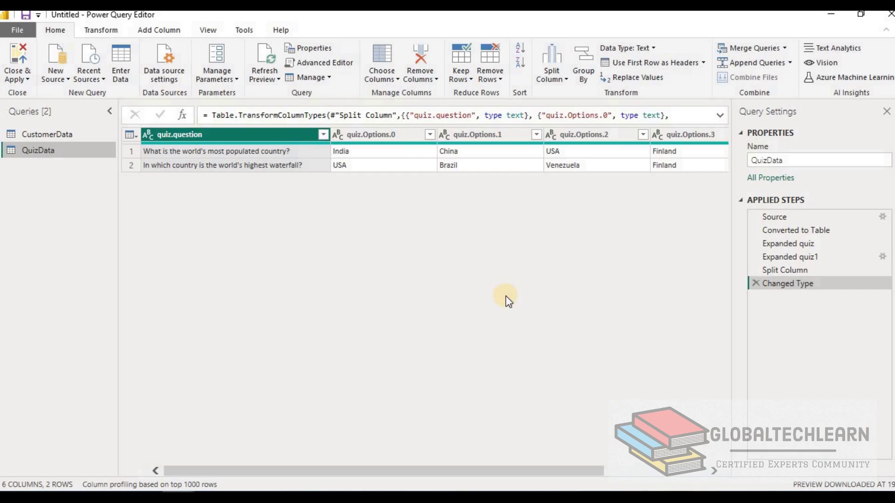
click(795, 259)
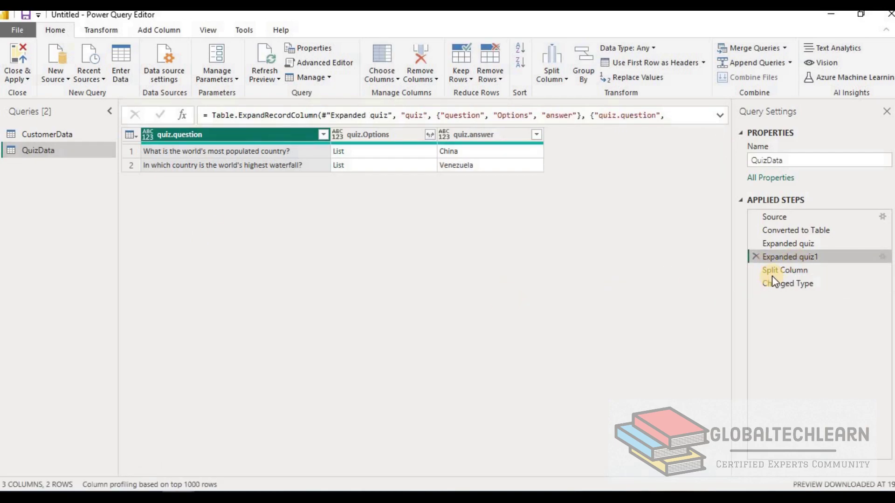
click(801, 282)
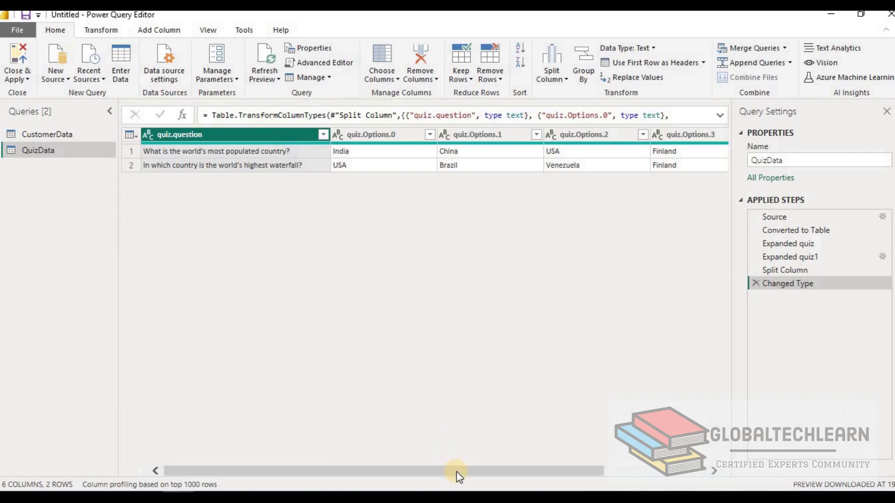
drag(457, 471, 413, 470)
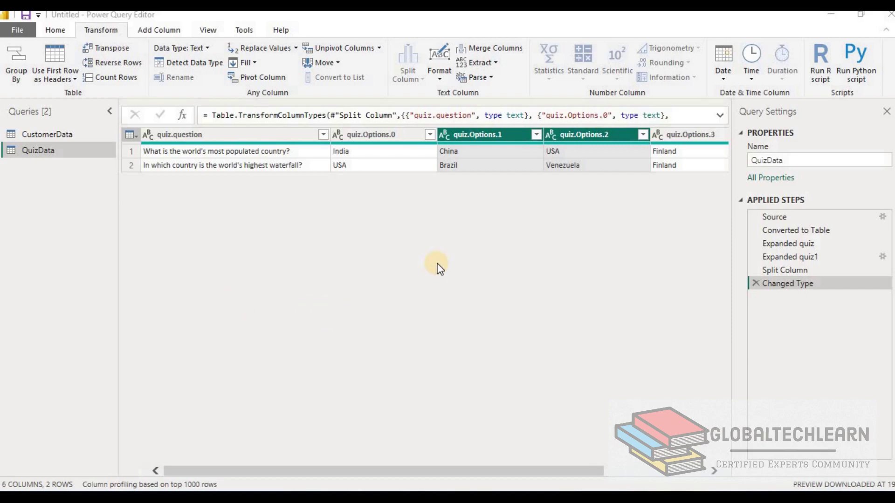
Unpivot the quiz.Options.0 through quiz.Options.3 columns of the QuizData query and check the first row's question and answer.
drag(536, 472, 620, 470)
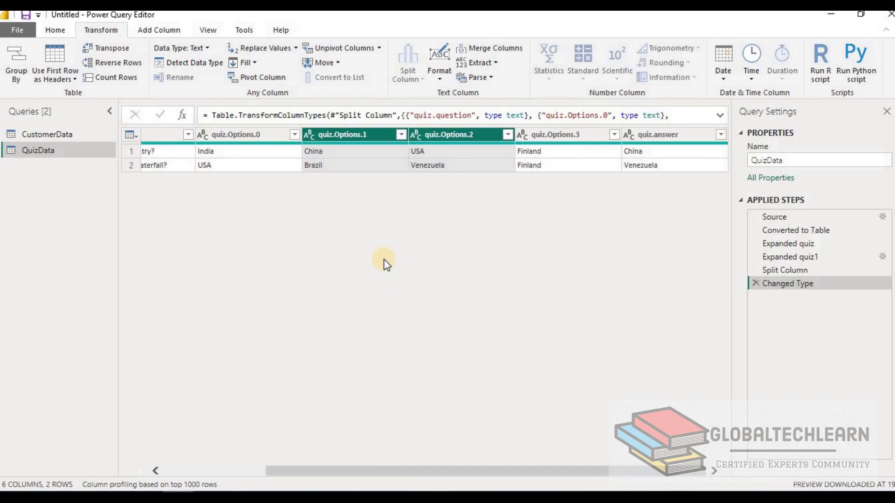
click(354, 135)
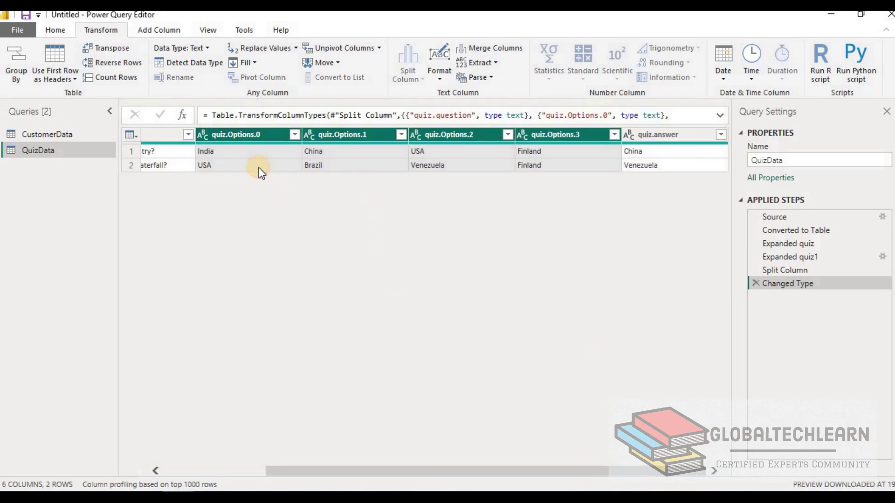
click(252, 134)
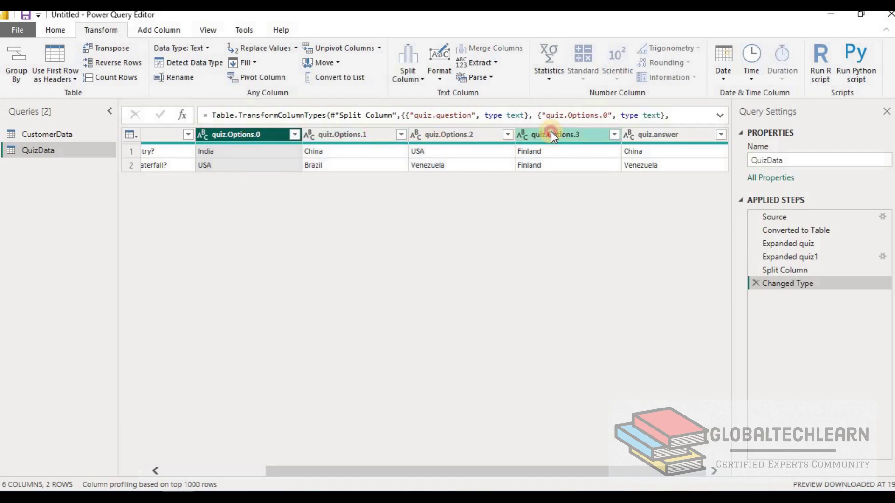
shift+click(551, 133)
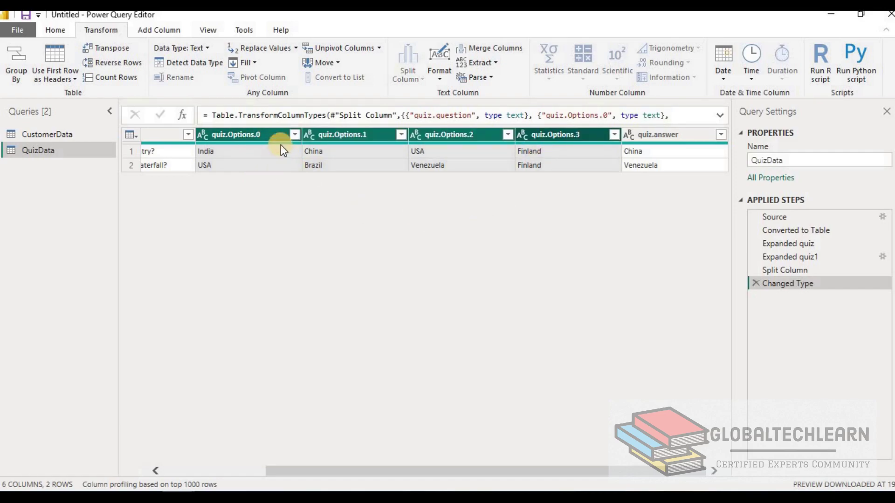
click(352, 51)
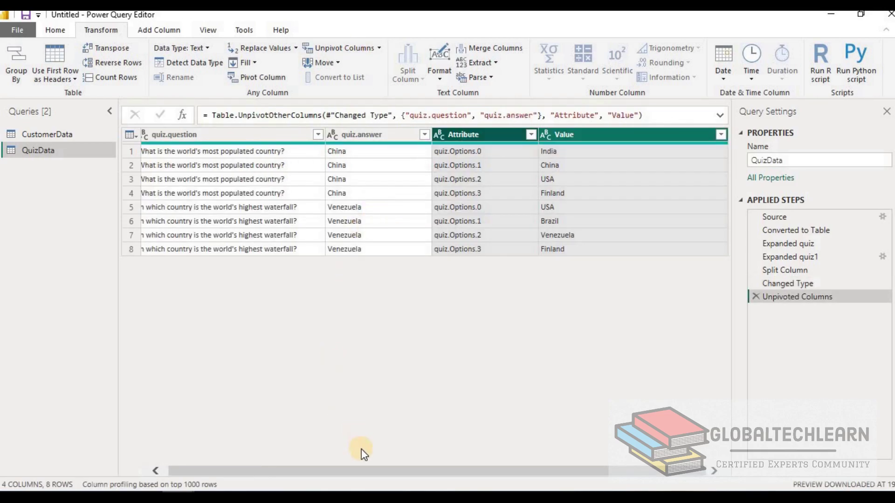
drag(366, 474, 281, 475)
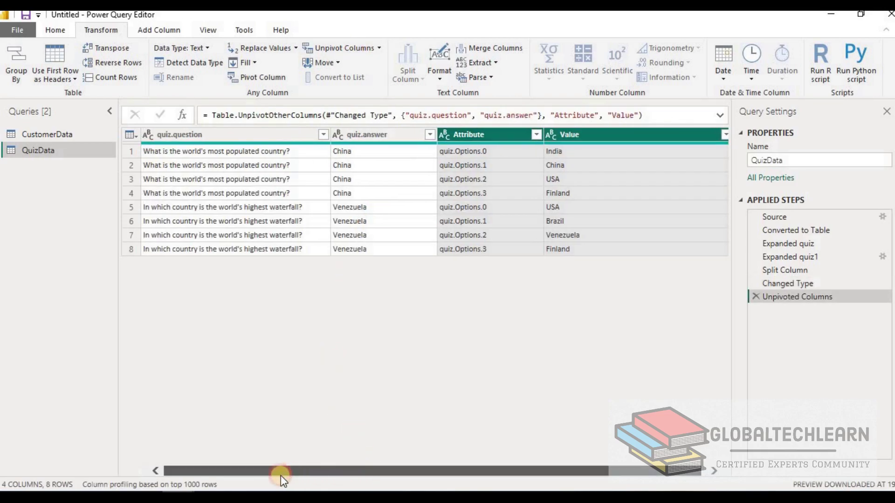
click(200, 151)
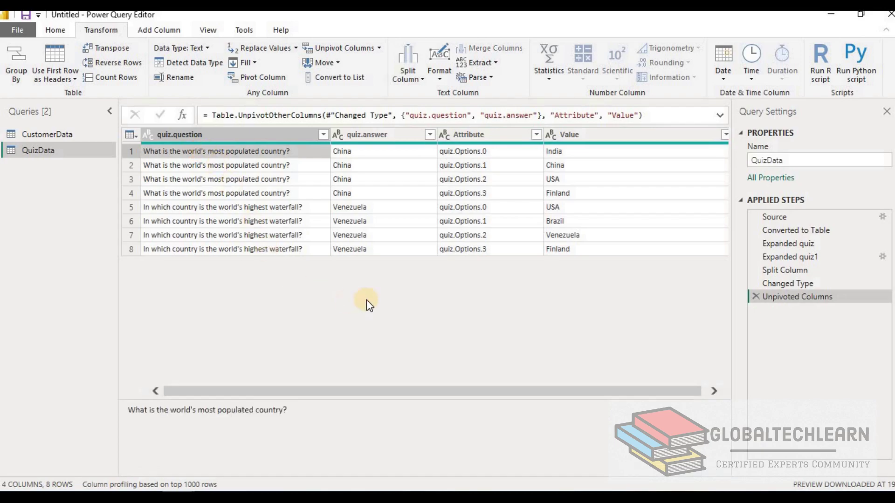
click(371, 151)
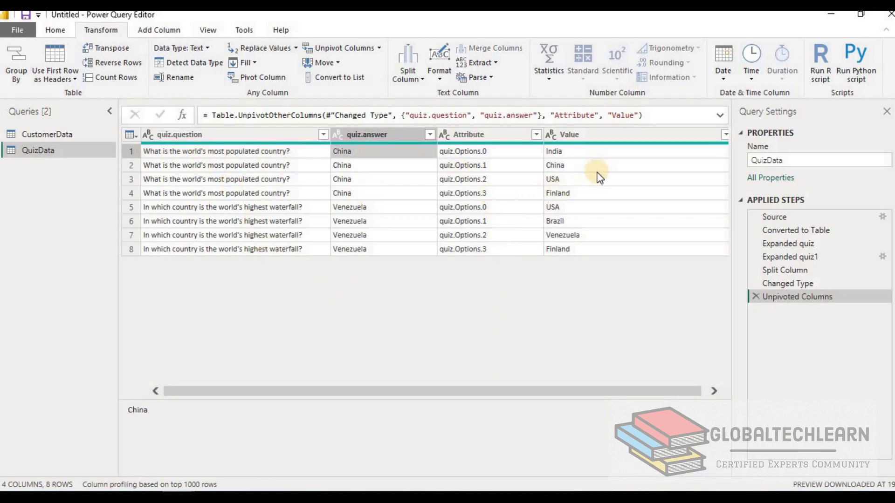
drag(606, 394, 323, 244)
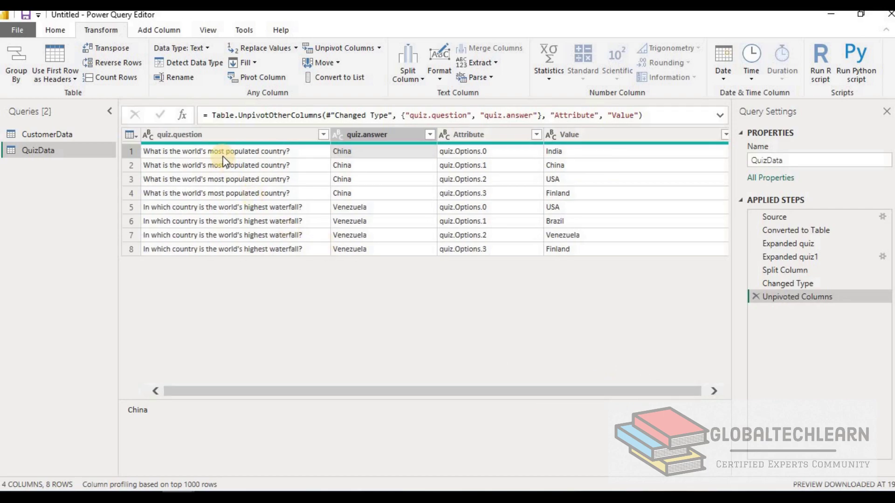
Rename the quiz.question column of the QuizData query as Question.
click(230, 135)
right_click(231, 136)
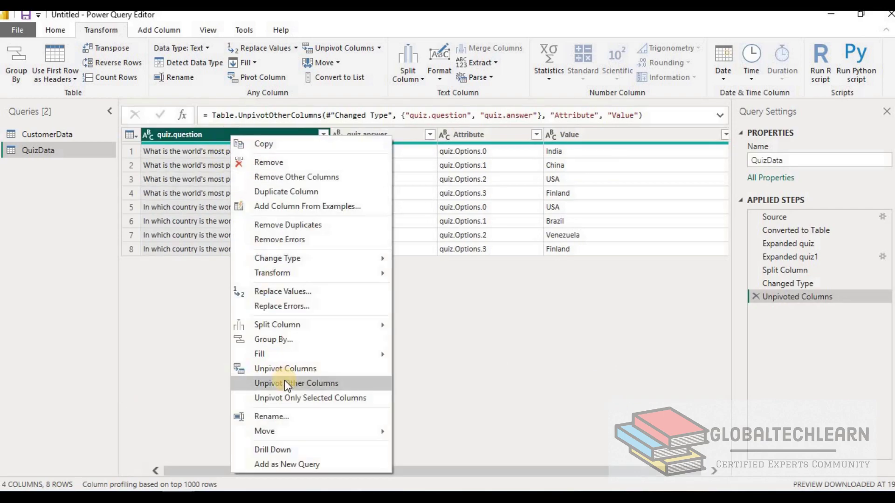
click(288, 418)
text(Q)
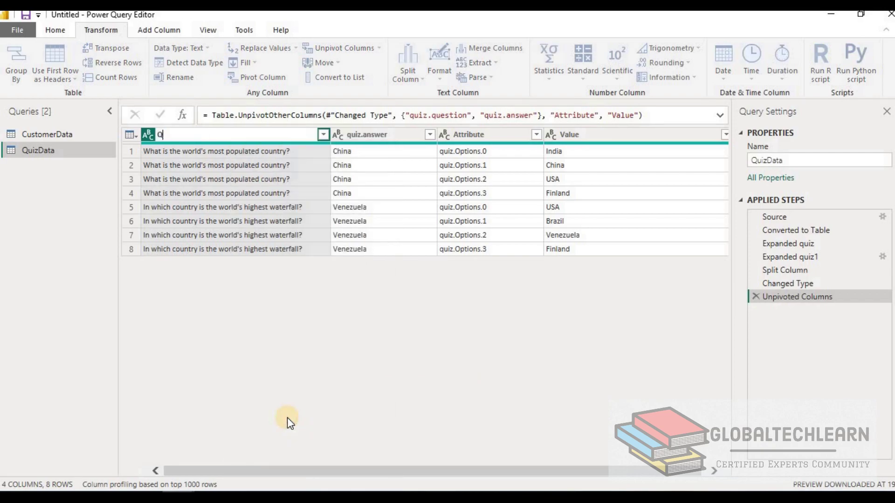
text(uestion)
Rename the quiz.answer column of the QuizData query as Answer.
click(393, 134)
right_click(393, 134)
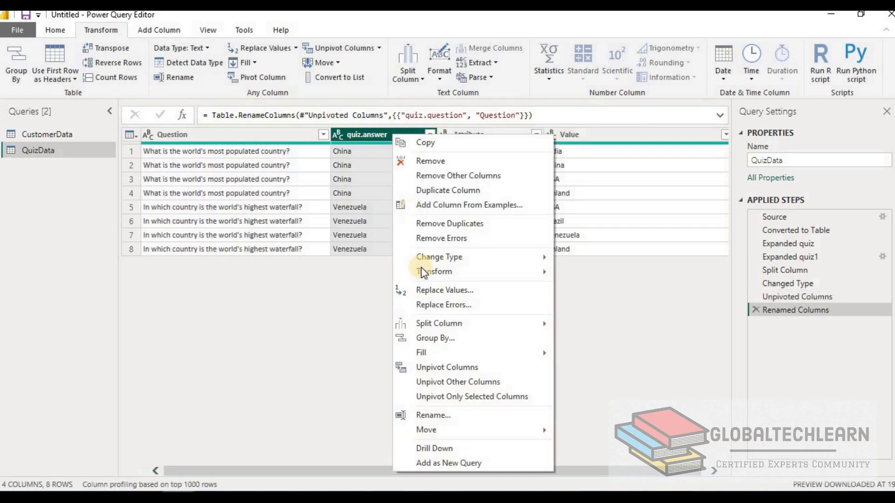
click(427, 415)
text(Answer)
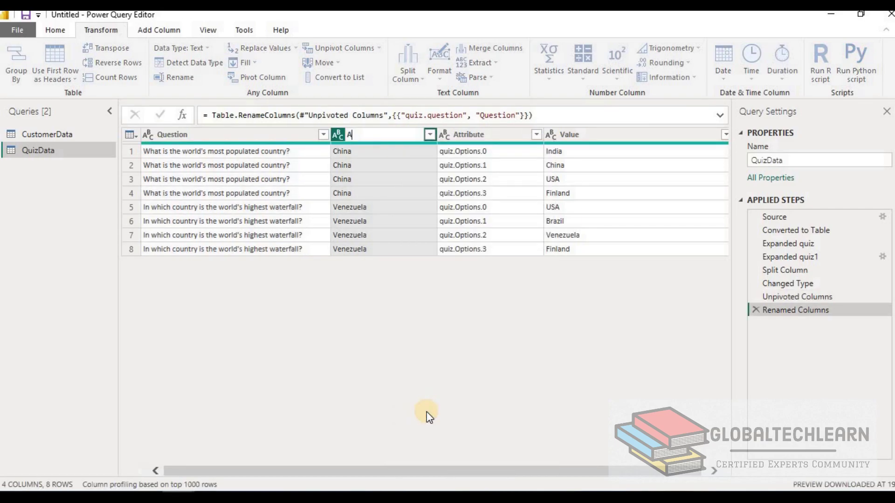
key(Return)
Rename the Attribute column of the QuizData query as Options.
click(496, 137)
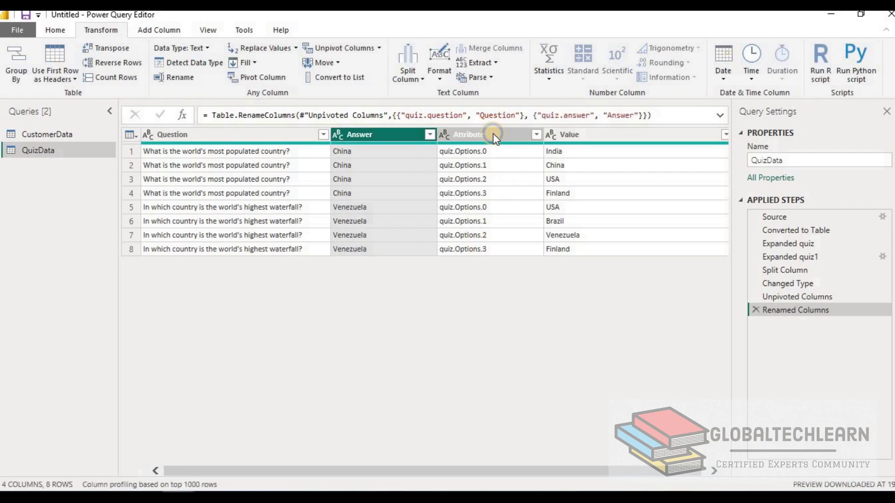
right_click(494, 136)
click(545, 414)
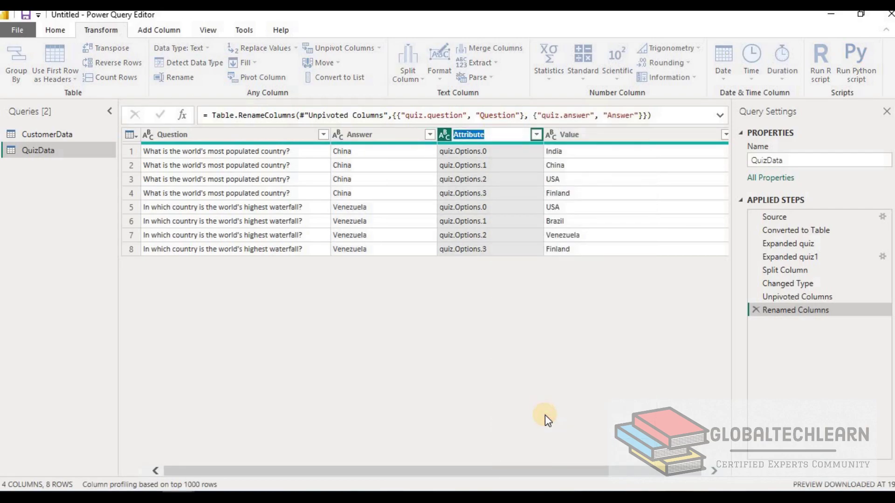
text(Options)
key(Return)
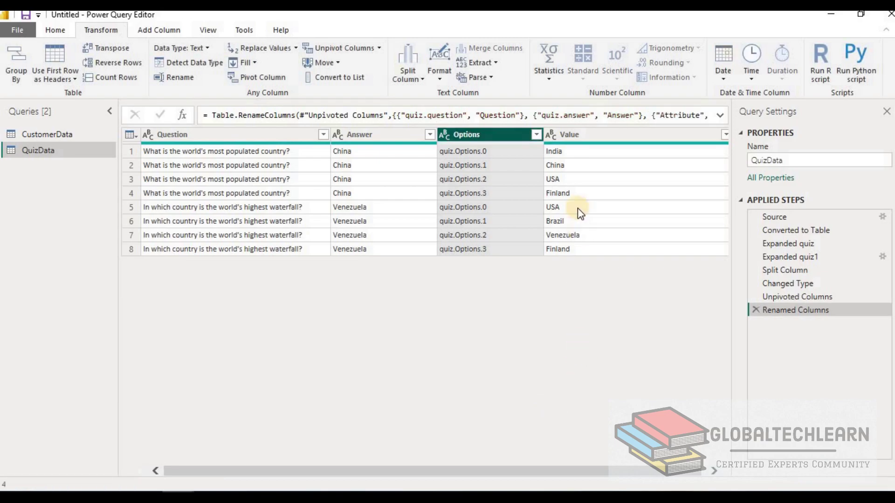
Rename the Value column of the QuizData query as Option Values.
click(583, 139)
right_click(581, 136)
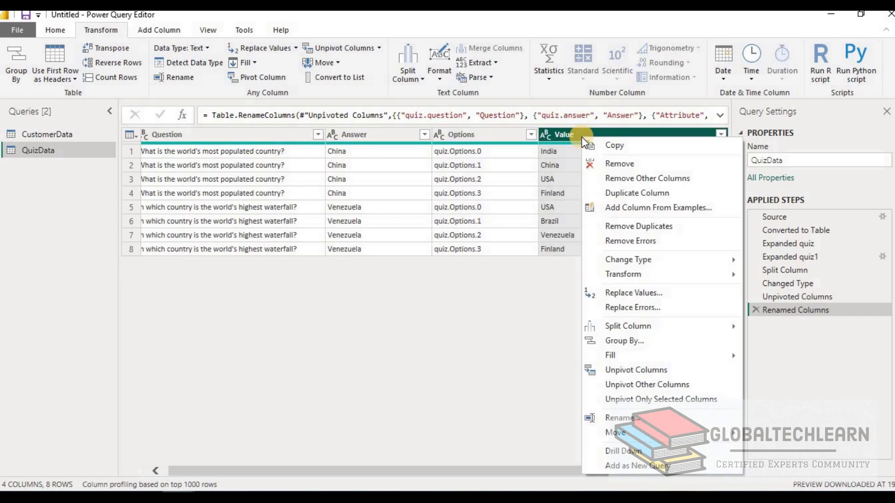
click(627, 418)
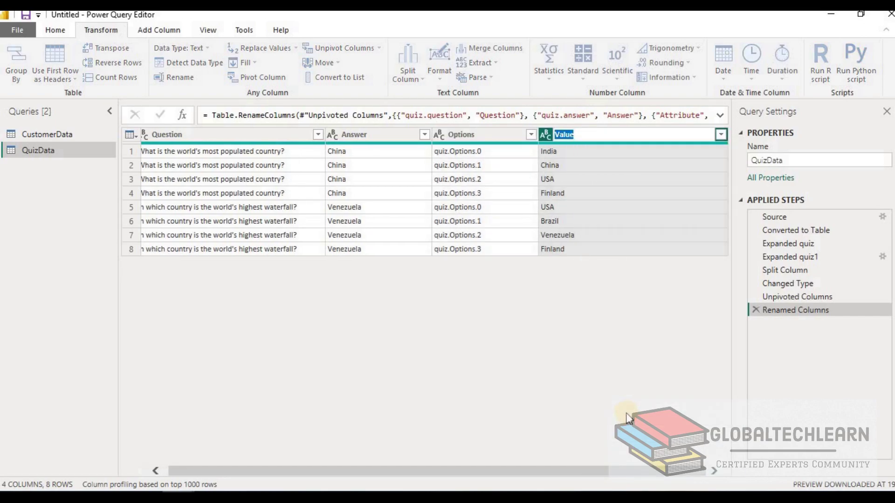
text(Option Valu)
key(BackSpace)
key(BackSpace)
text(lues)
key(Return)
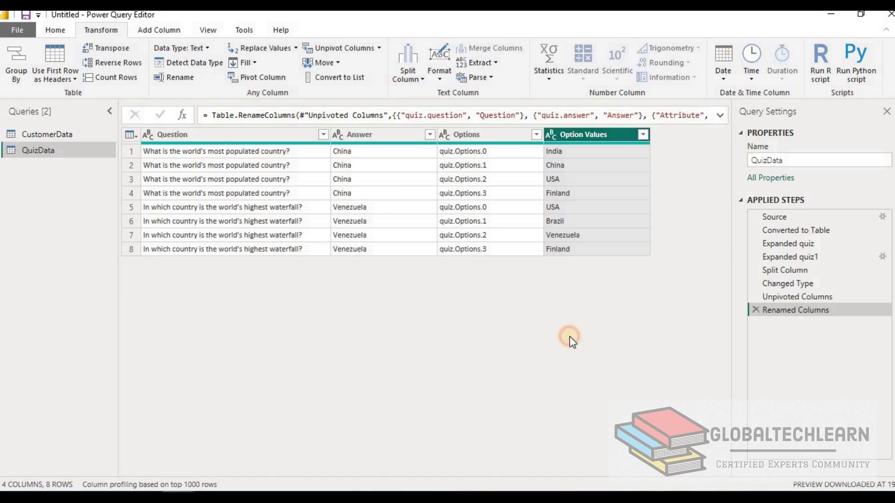
Close Power Query Editor and apply the changes to load the QuizData table into the report.
click(58, 31)
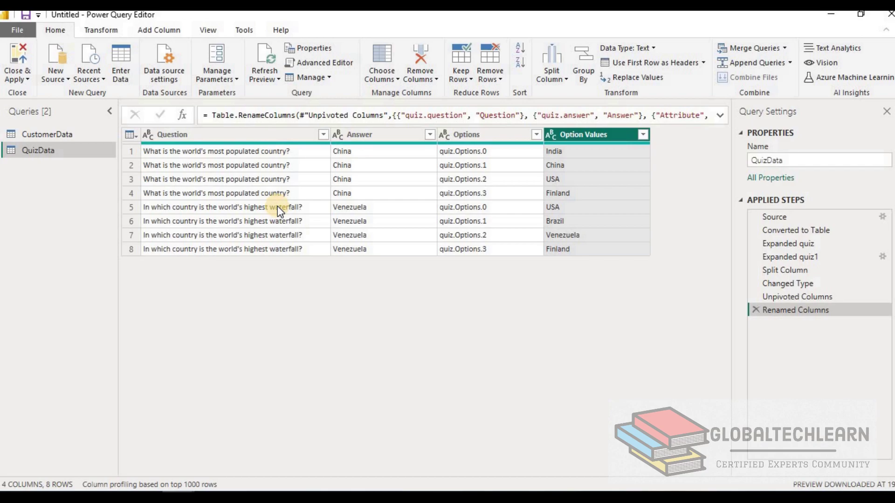
click(16, 57)
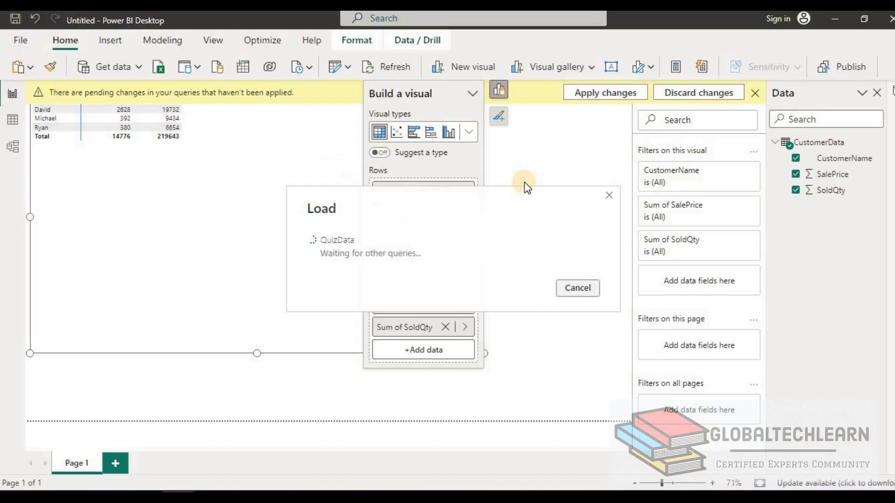
click(546, 149)
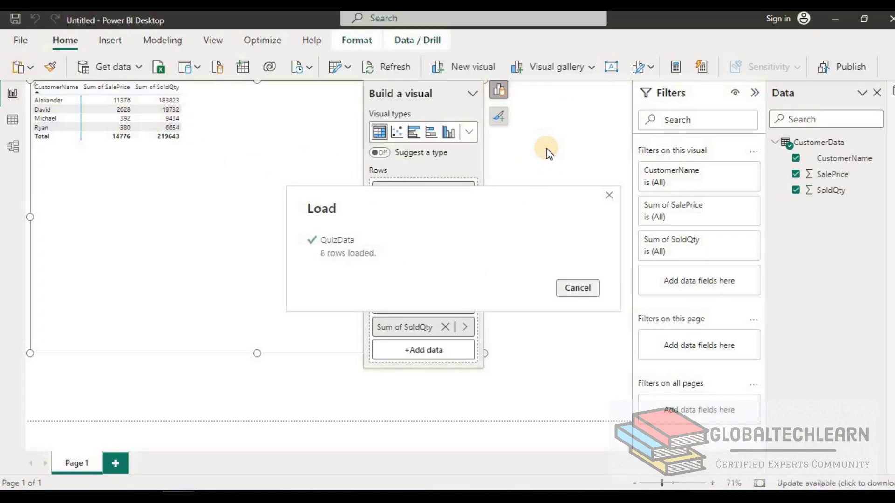
Add a second report page, show the QuizData fields, and place an enlarged matrix visual on the page.
click(115, 463)
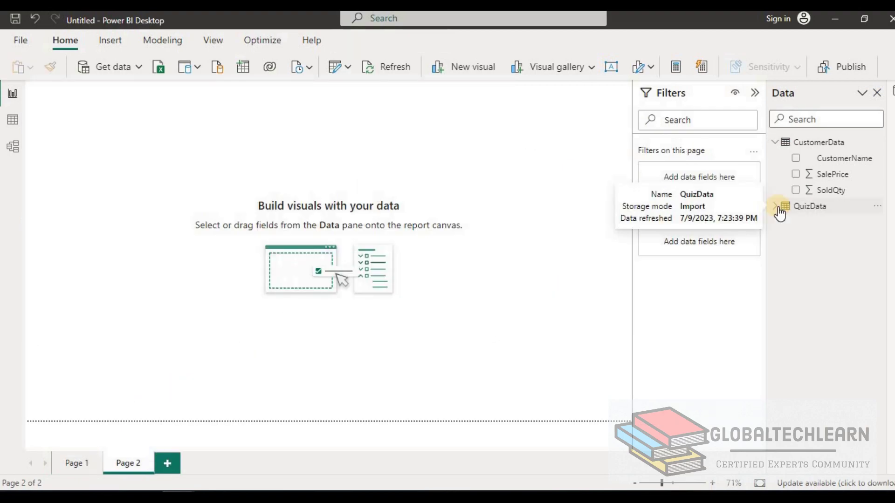
click(776, 207)
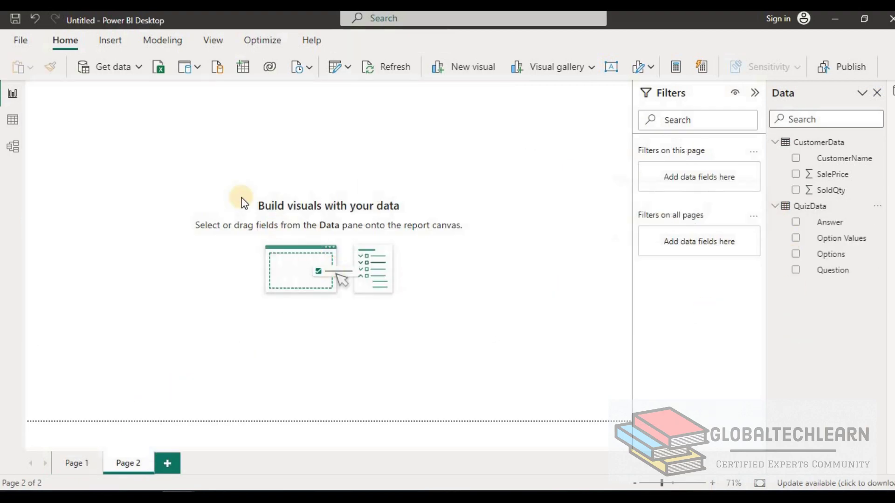
click(475, 65)
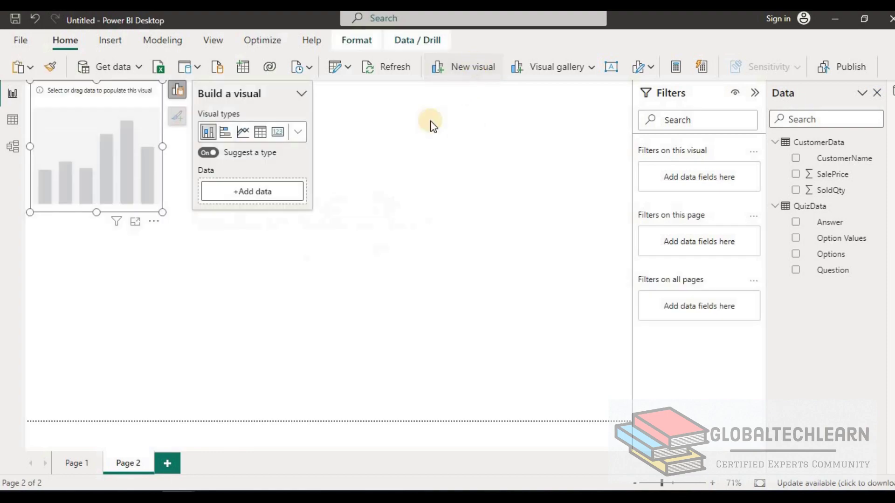
click(262, 135)
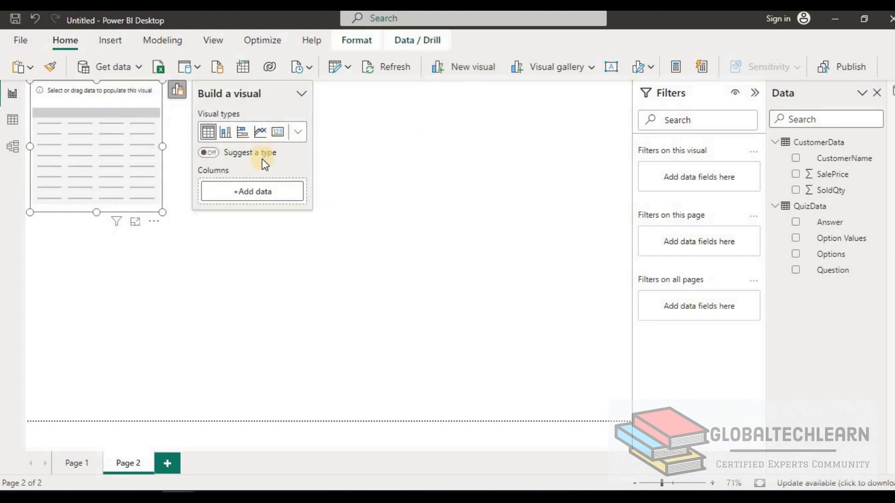
drag(162, 213, 425, 301)
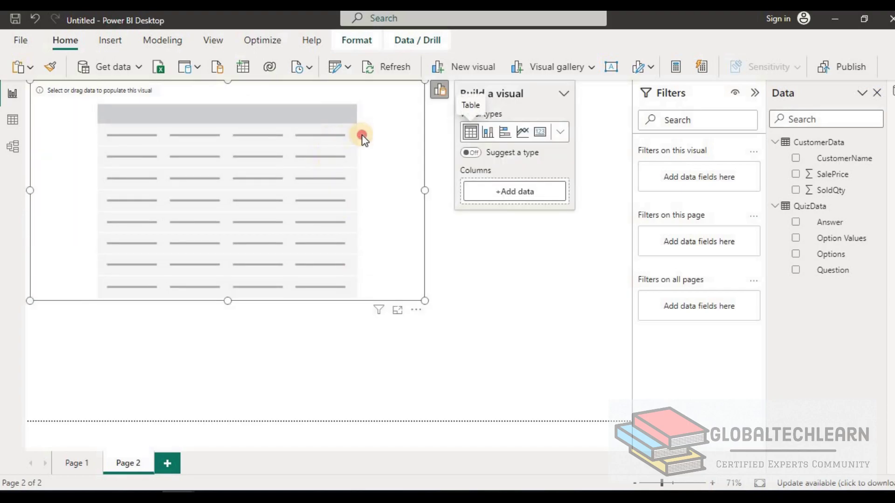
click(560, 132)
click(541, 222)
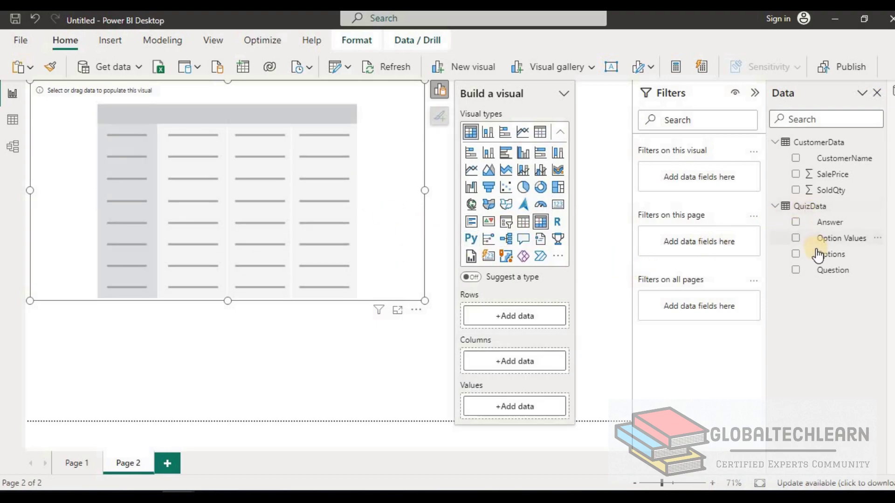
Set the matrix rows to Question, Option Values and Answer from QuizData, and widen the Question column.
click(796, 270)
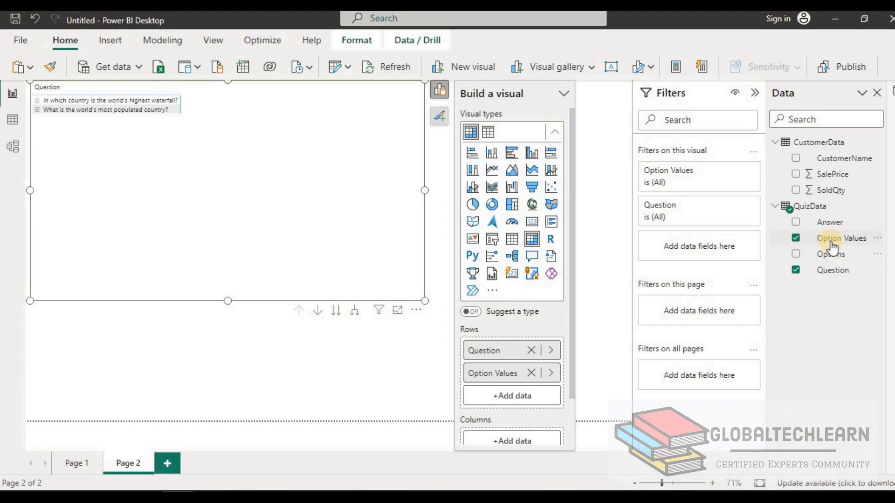
click(796, 223)
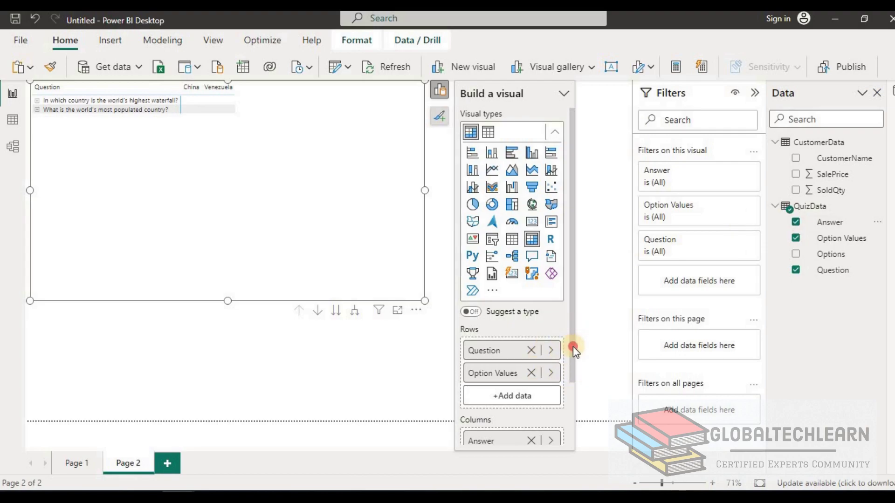
scroll(572, 345, down, 3)
drag(479, 363, 488, 319)
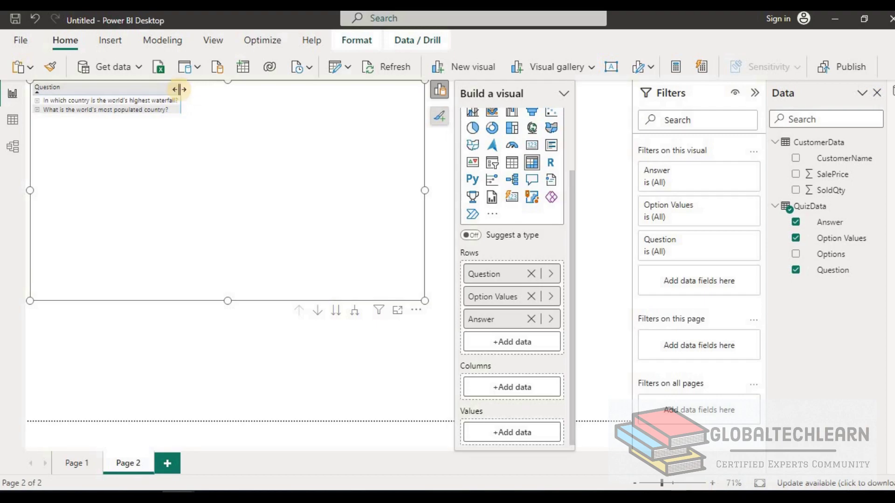
drag(179, 89, 313, 122)
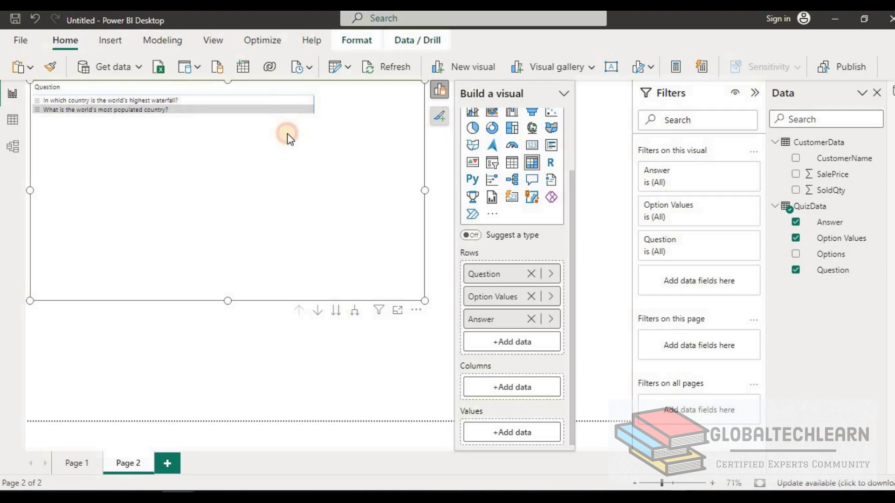
Expand the highest waterfall question and its Venezuela option in the matrix to view the answer beneath it.
click(37, 101)
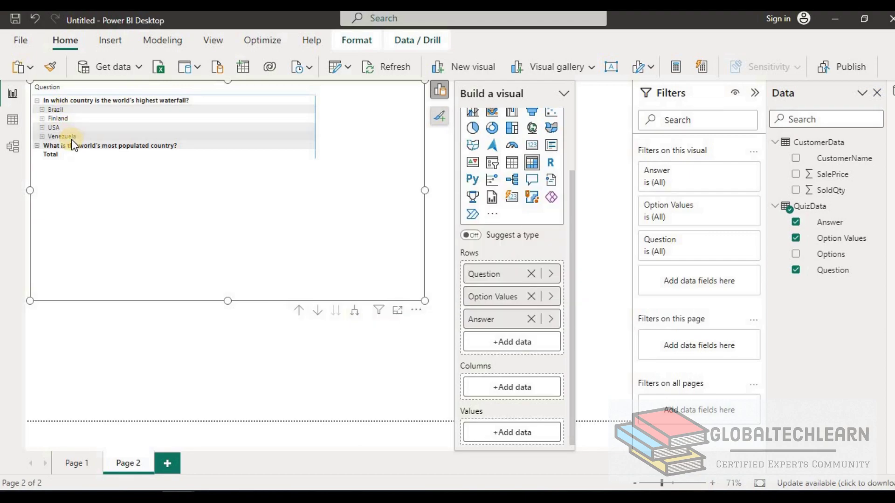
click(42, 138)
click(63, 146)
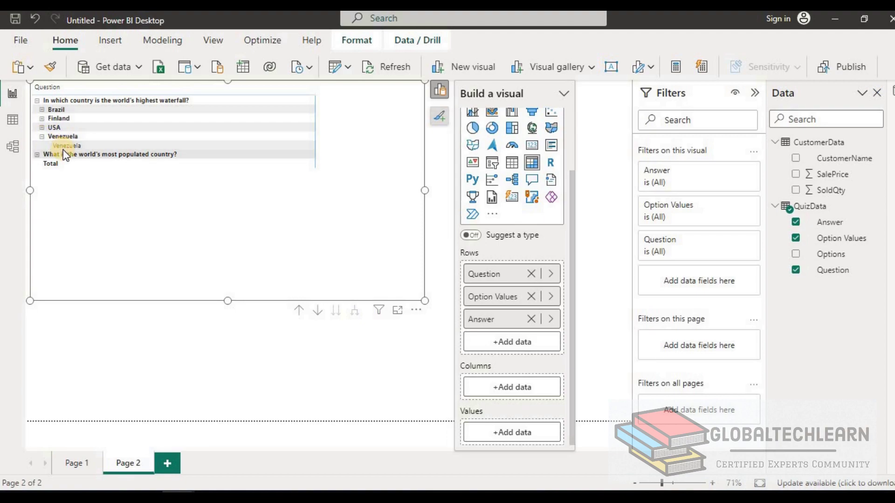
click(64, 147)
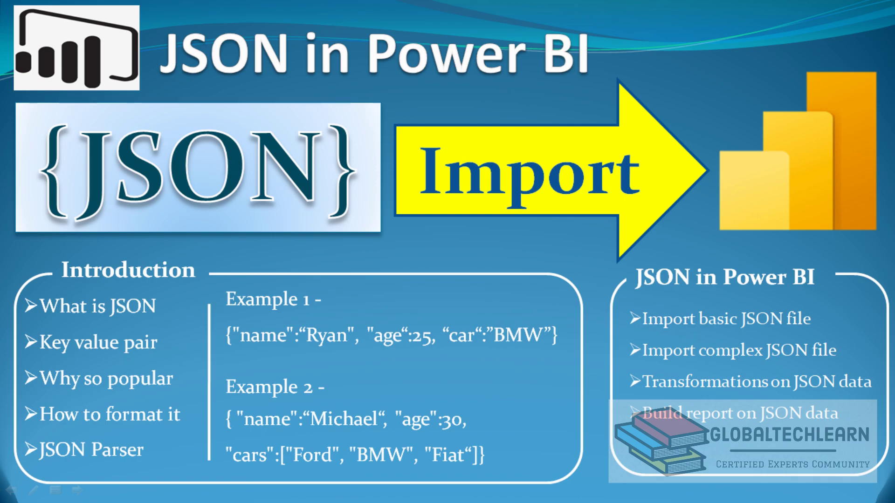